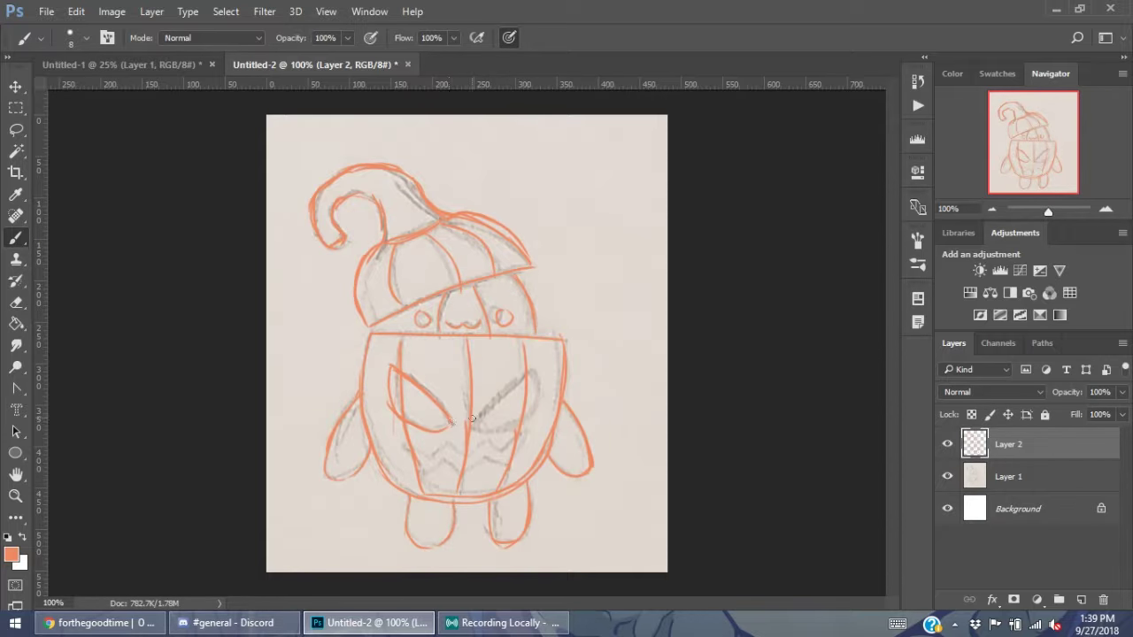
Hide the grey sketch on Layer 1 and fade the orange sketch for tracing
{"action": "left_click", "coordinate": [945, 475]}
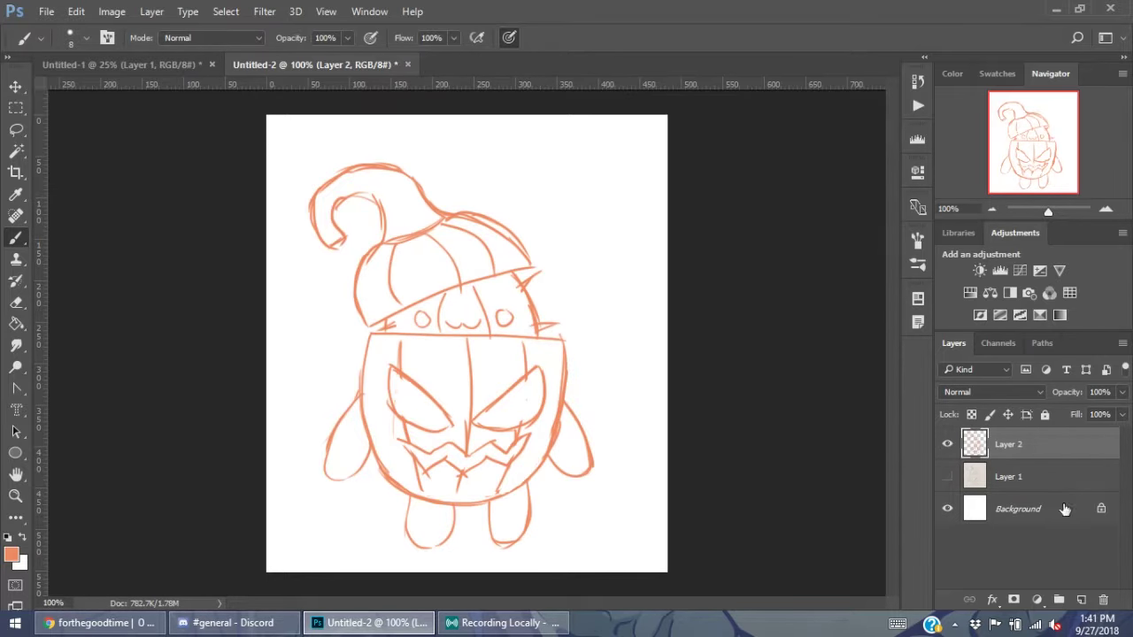
{"action": "left_click", "coordinate": [11, 554]}
On a new black line layer, ink the hat's curled tip, top and left outline, and right brim edge
{"action": "left_click", "coordinate": [468, 183]}
{"action": "key", "text": "ctrl+shift+alt+n"}
{"action": "key", "text": "ctrl+plus"}
{"action": "key", "text": "ctrl+plus"}
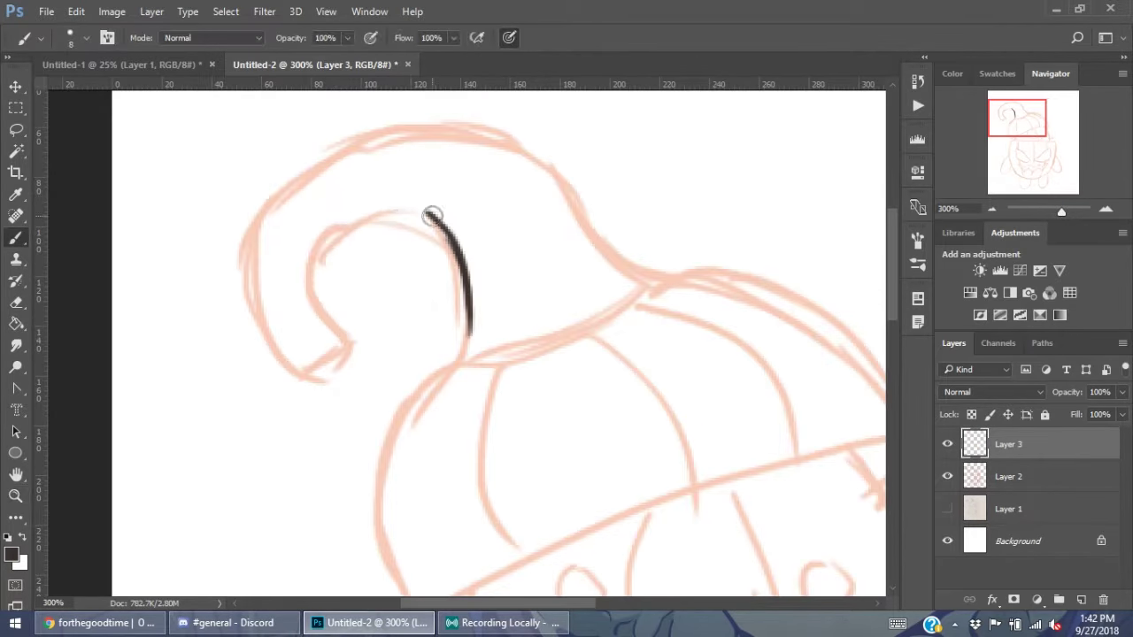
{"action": "key", "text": "ctrl+z"}
{"action": "mouse_move", "coordinate": [342, 309]}
{"action": "left_mouse_down"}
{"action": "mouse_move", "coordinate": [467, 342]}
{"action": "mouse_move", "coordinate": [354, 338]}
{"action": "left_mouse_up"}
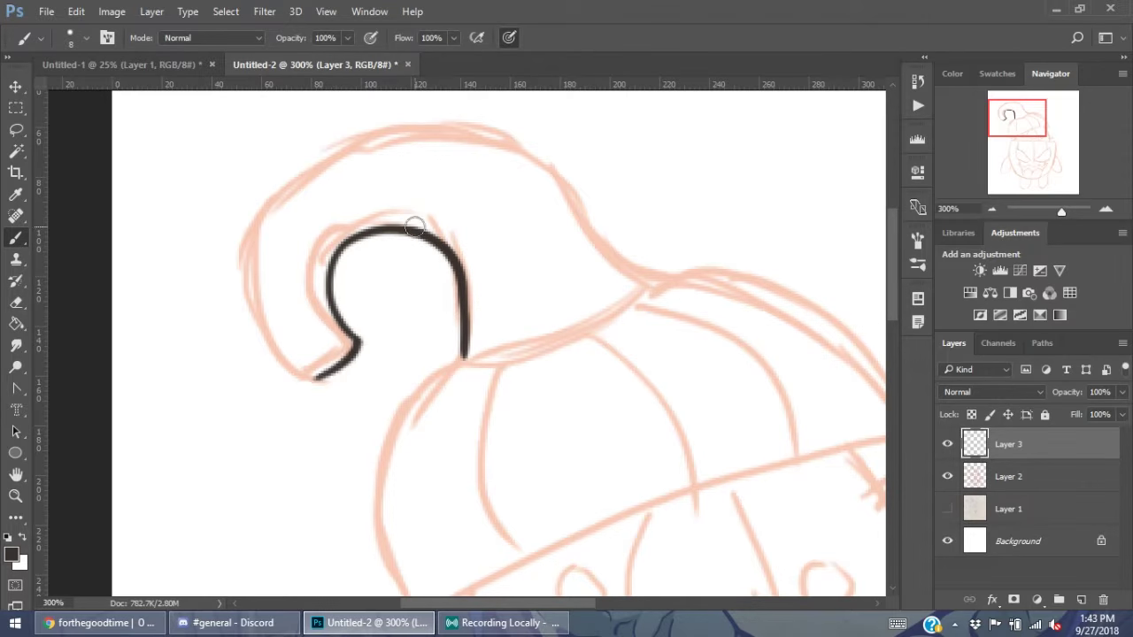
{"action": "mouse_move", "coordinate": [695, 278]}
{"action": "left_mouse_down"}
{"action": "mouse_move", "coordinate": [270, 195]}
{"action": "mouse_move", "coordinate": [312, 379]}
{"action": "left_mouse_up"}
{"action": "left_click_drag", "start_coordinate": [380, 381], "coordinate": [308, 284]}
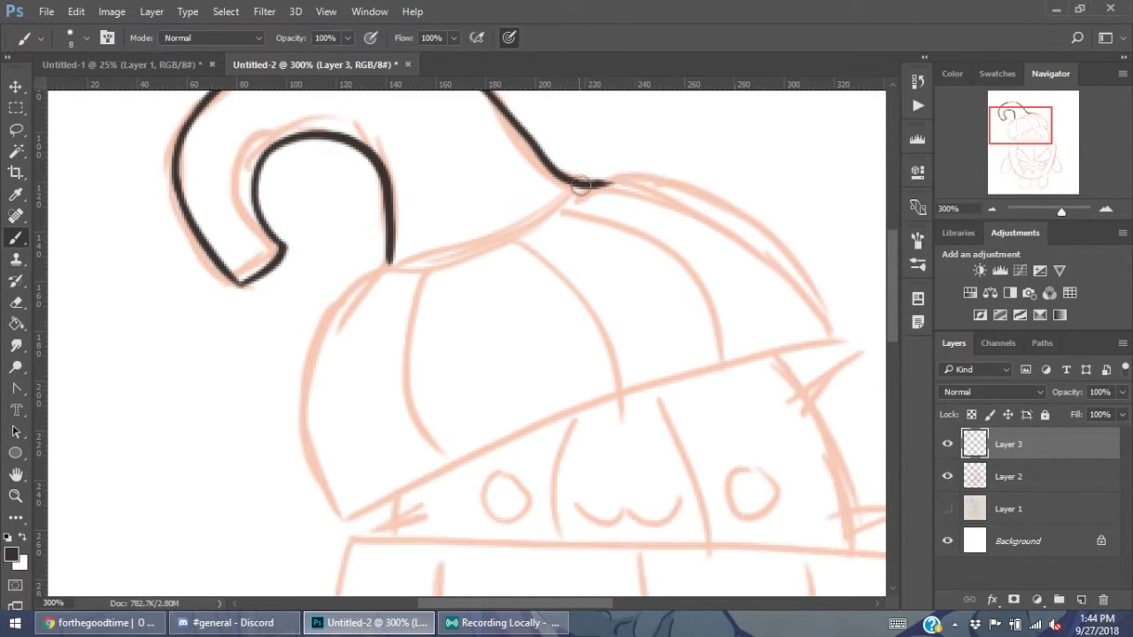
{"action": "left_click_drag", "start_coordinate": [611, 184], "coordinate": [801, 270]}
{"action": "key", "text": "ctrl+z"}
{"action": "left_click_drag", "start_coordinate": [651, 182], "coordinate": [826, 334]}
Ink the hat's left side, lower brim edge, inner and panel curves, brim cross, and head's right side
{"action": "left_click_drag", "start_coordinate": [389, 259], "coordinate": [343, 523]}
{"action": "left_click_drag", "start_coordinate": [827, 338], "coordinate": [382, 506]}
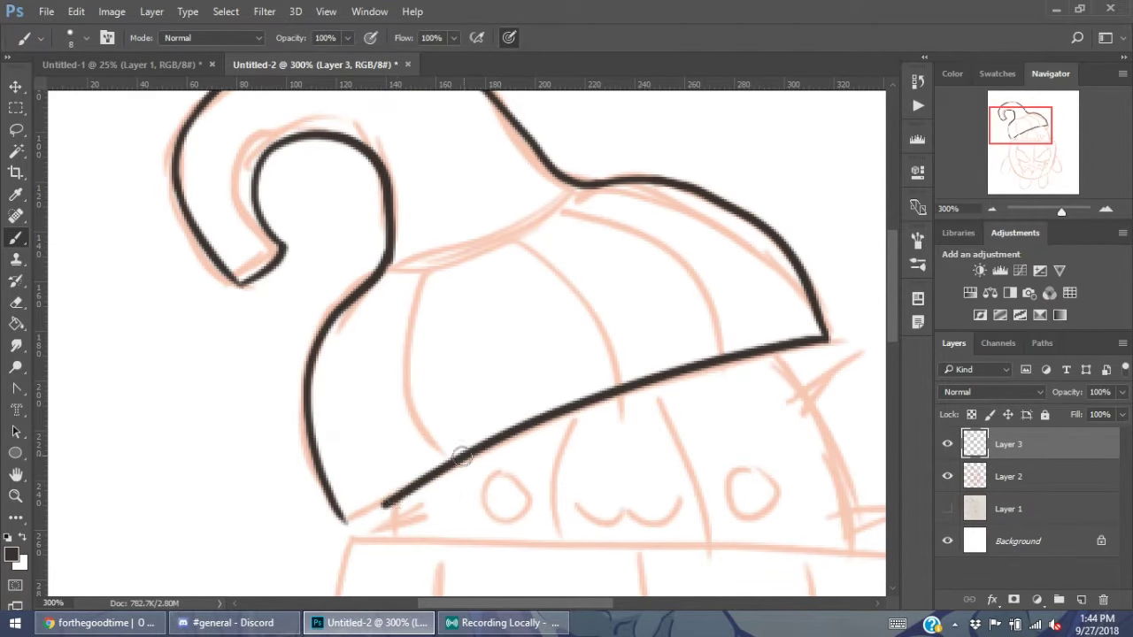
{"action": "mouse_move", "coordinate": [382, 272]}
{"action": "left_mouse_down"}
{"action": "mouse_move", "coordinate": [577, 186]}
{"action": "mouse_move", "coordinate": [460, 451]}
{"action": "left_mouse_up"}
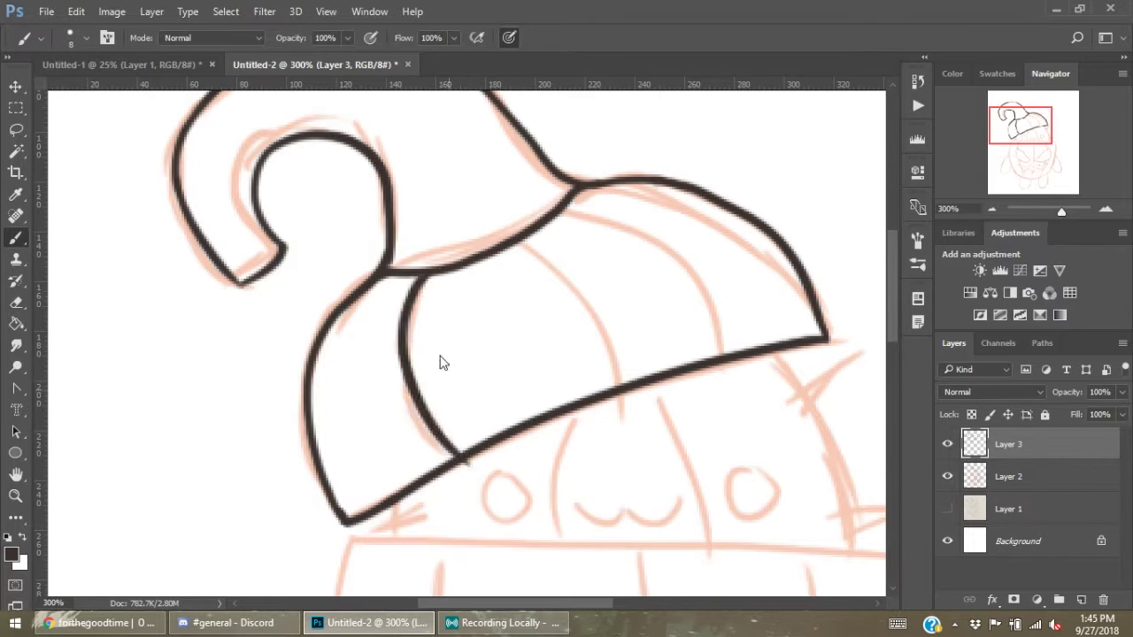
{"action": "left_click_drag", "start_coordinate": [522, 240], "coordinate": [621, 382]}
{"action": "left_click_drag", "start_coordinate": [615, 197], "coordinate": [719, 347]}
{"action": "scroll", "coordinate": [640, 151], "scroll_direction": "down", "scroll_amount": 3}
{"action": "left_click_drag", "start_coordinate": [345, 350], "coordinate": [340, 388]}
{"action": "left_click_drag", "start_coordinate": [320, 379], "coordinate": [371, 358]}
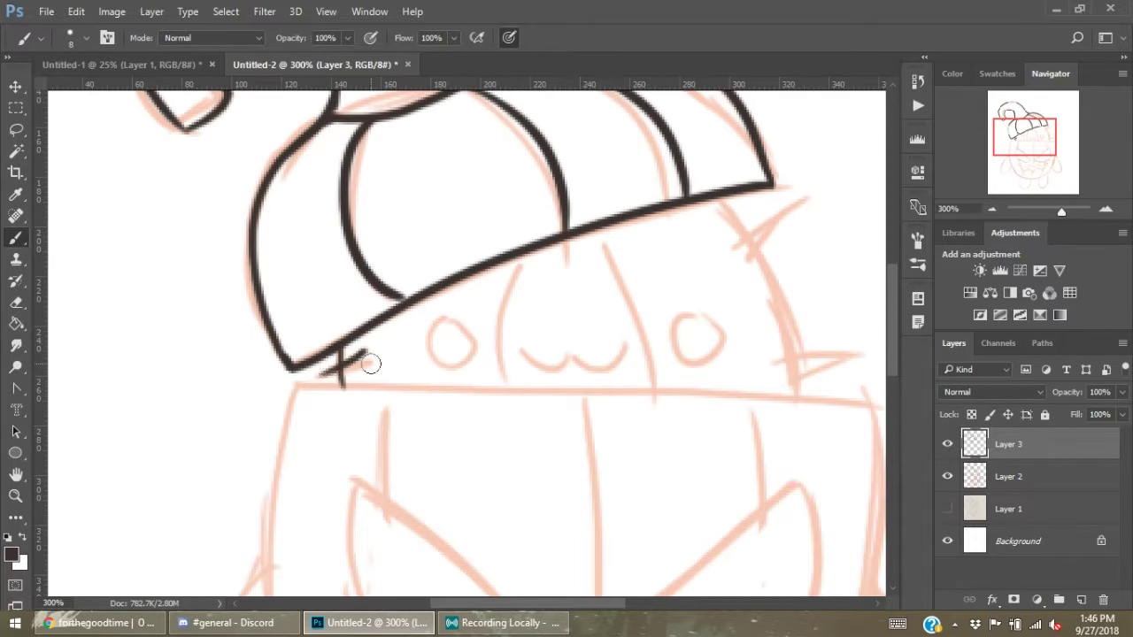
{"action": "left_click_drag", "start_coordinate": [722, 193], "coordinate": [800, 416]}
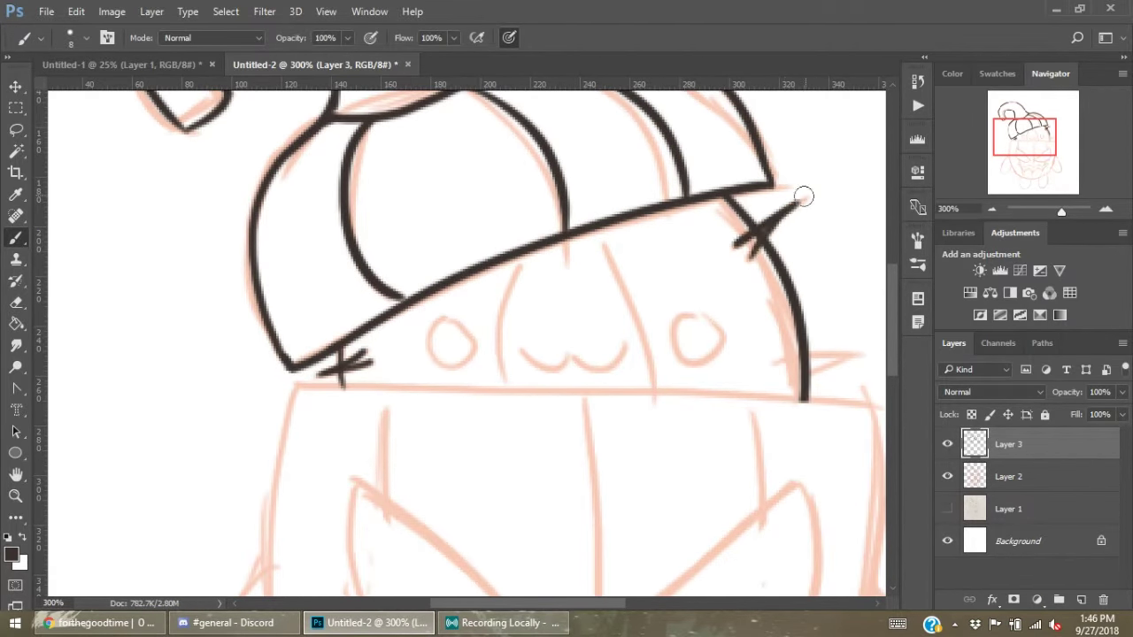
Ink the head's cross mark, the face's side lines, the ω mouth and the round left eye
{"action": "scroll", "coordinate": [803, 195], "scroll_direction": "up", "scroll_amount": 1, "text": "alt"}
{"action": "scroll", "coordinate": [726, 316], "scroll_direction": "up", "scroll_amount": 1, "text": "alt"}
{"action": "mouse_move", "coordinate": [688, 294]}
{"action": "left_mouse_down"}
{"action": "mouse_move", "coordinate": [828, 275]}
{"action": "mouse_move", "coordinate": [701, 321]}
{"action": "left_mouse_up"}
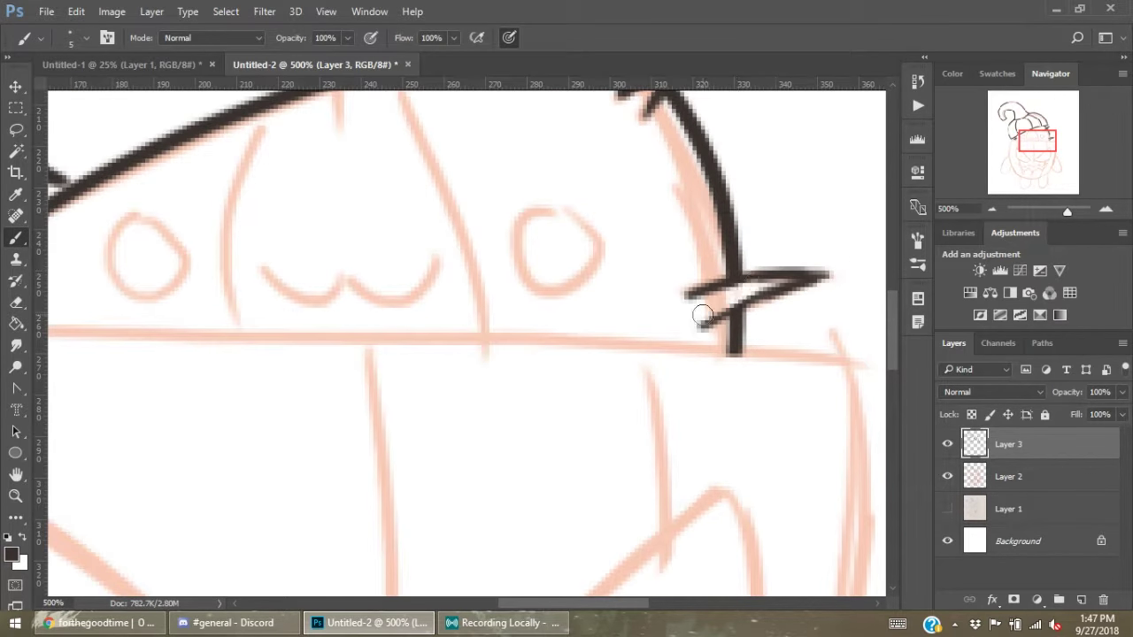
{"action": "left_click_drag", "start_coordinate": [380, 276], "coordinate": [539, 351]}
{"action": "left_click_drag", "start_coordinate": [363, 205], "coordinate": [380, 411]}
{"action": "left_click_drag", "start_coordinate": [571, 135], "coordinate": [633, 409]}
{"action": "left_click_drag", "start_coordinate": [407, 341], "coordinate": [575, 331]}
{"action": "left_click_drag", "start_coordinate": [301, 283], "coordinate": [285, 282]}
{"action": "left_click_drag", "start_coordinate": [718, 280], "coordinate": [754, 326]}
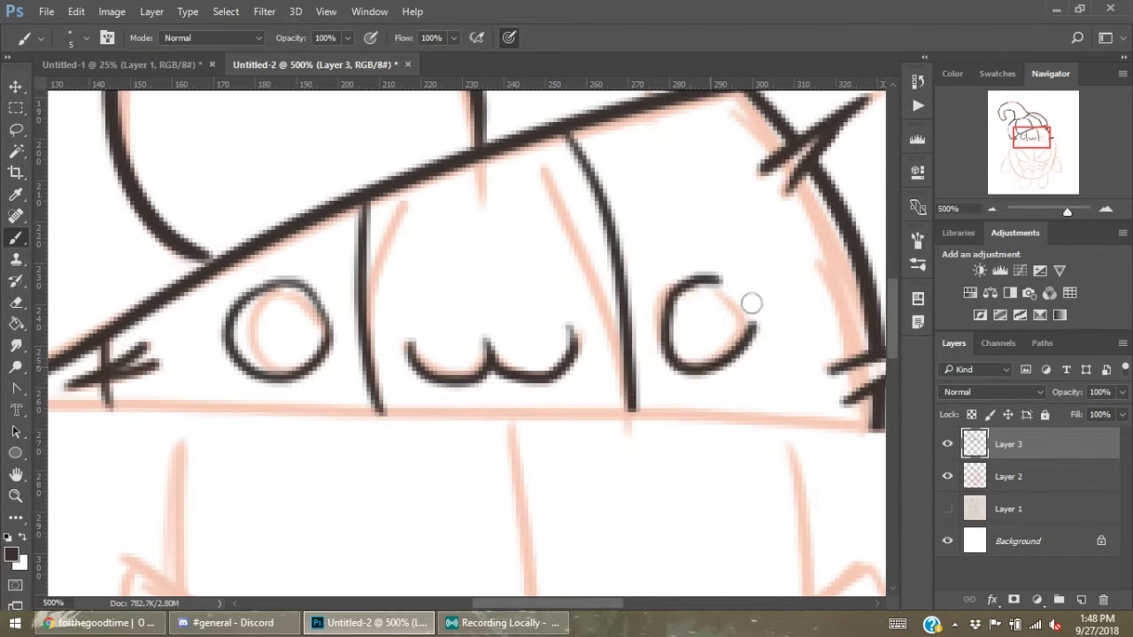
{"action": "key", "text": "ctrl+z"}
Copy the left eye, shift it right as the right eye, and merge it into the line art
{"action": "key", "text": "v"}
{"action": "left_click_drag", "start_coordinate": [275, 374], "coordinate": [736, 373]}
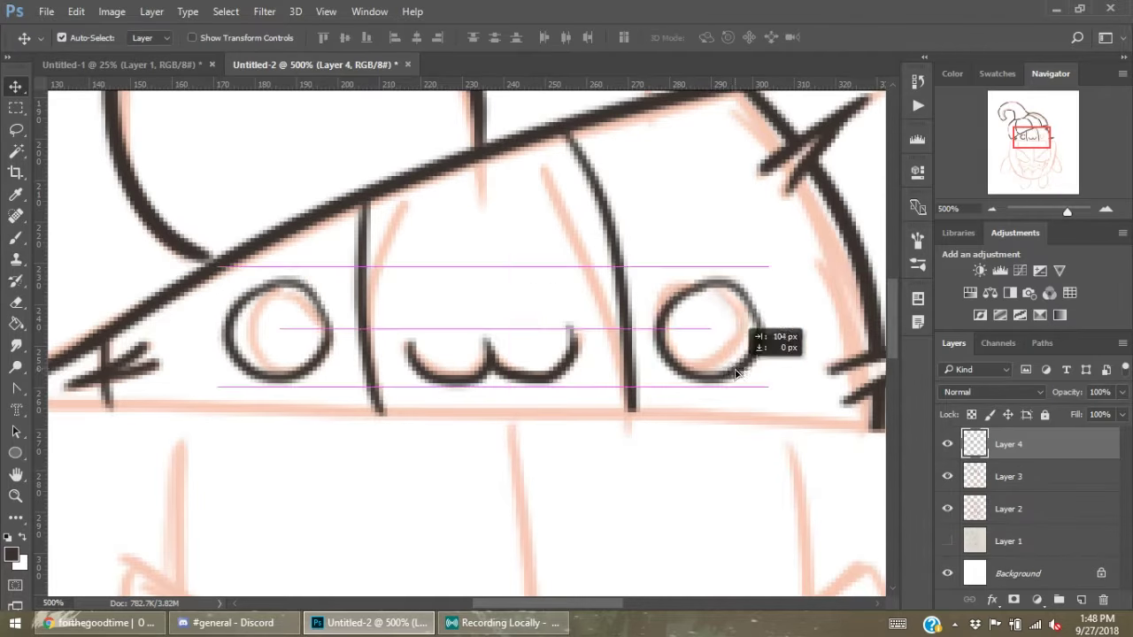
{"action": "key", "text": "ctrl+e"}
{"action": "key", "text": "b"}
{"action": "scroll", "coordinate": [735, 374], "scroll_direction": "down", "scroll_amount": 2, "text": "alt"}
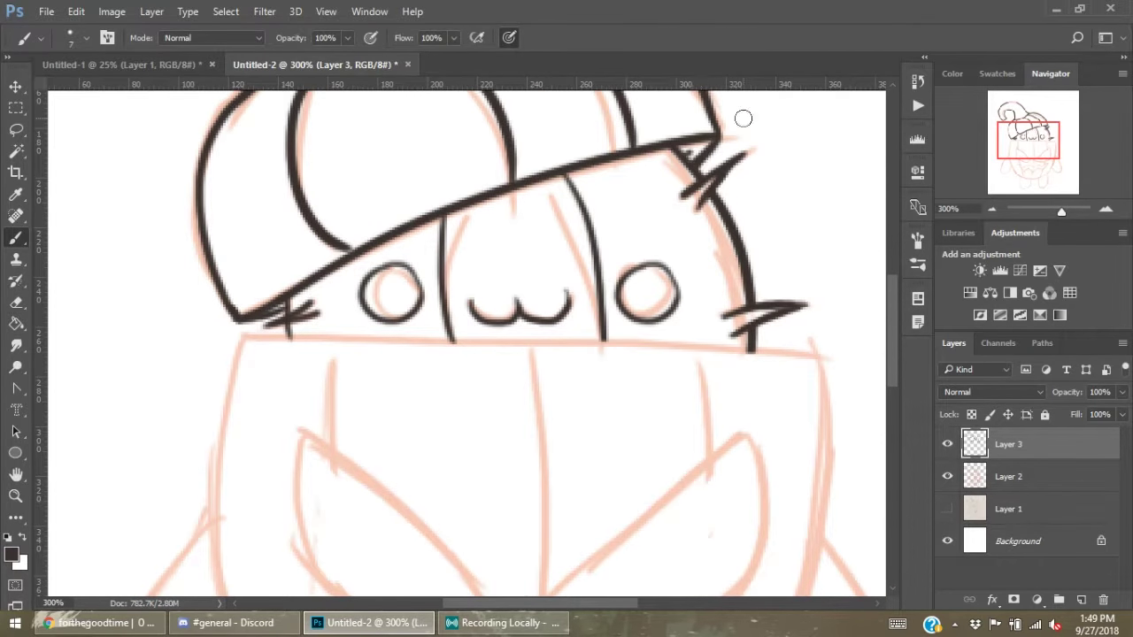
Ink the pumpkin body's top rim, left and right outlines, and closing bottom curve
{"action": "left_click_drag", "start_coordinate": [223, 337], "coordinate": [820, 352]}
{"action": "left_click_drag", "start_coordinate": [742, 353], "coordinate": [655, 163]}
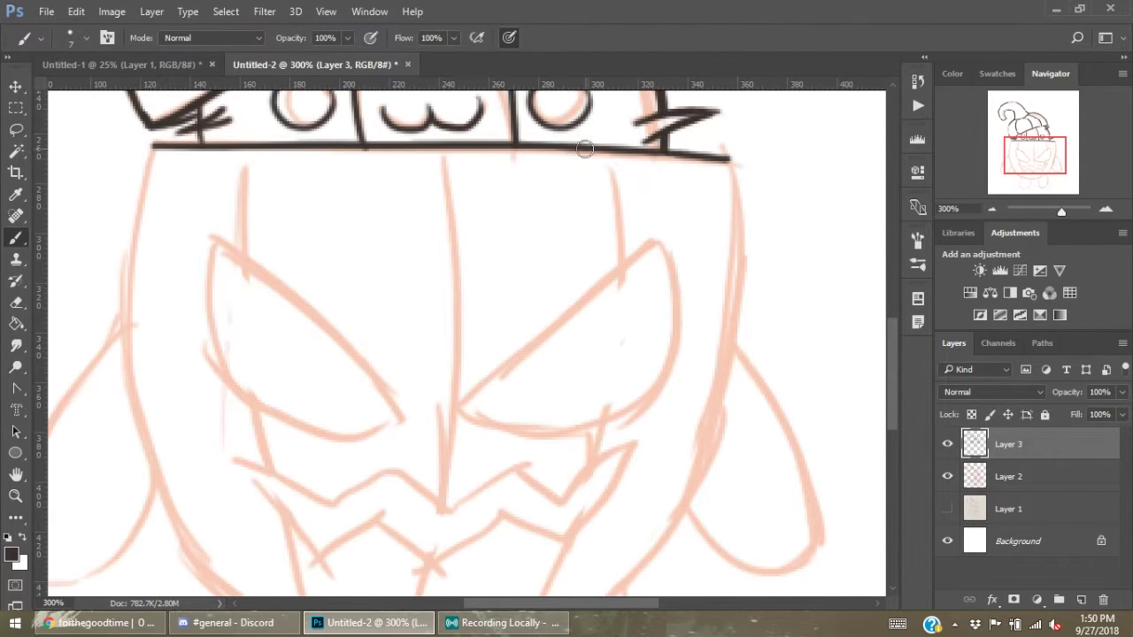
{"action": "key", "text": "ctrl+minus"}
{"action": "left_click_drag", "start_coordinate": [259, 217], "coordinate": [411, 550]}
{"action": "left_click_drag", "start_coordinate": [654, 221], "coordinate": [602, 477]}
{"action": "key", "text": "ctrl+z"}
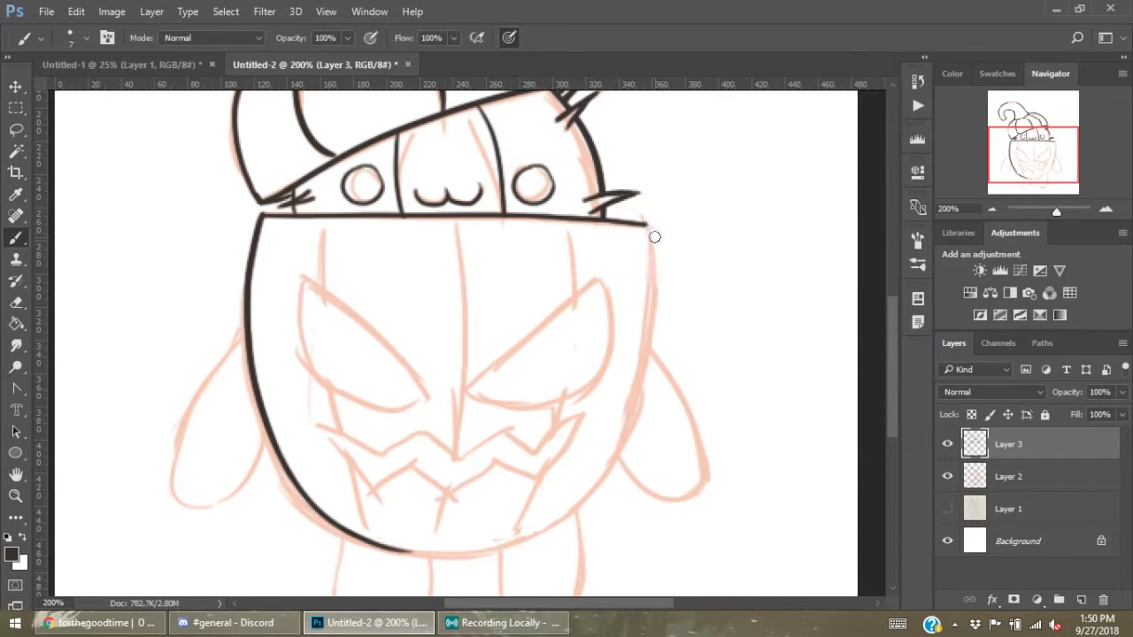
{"action": "left_click_drag", "start_coordinate": [653, 237], "coordinate": [543, 523]}
{"action": "key", "text": "ctrl+z"}
{"action": "mouse_move", "coordinate": [653, 227]}
{"action": "left_mouse_down"}
{"action": "mouse_move", "coordinate": [601, 442]}
{"action": "mouse_move", "coordinate": [566, 526]}
{"action": "left_mouse_up"}
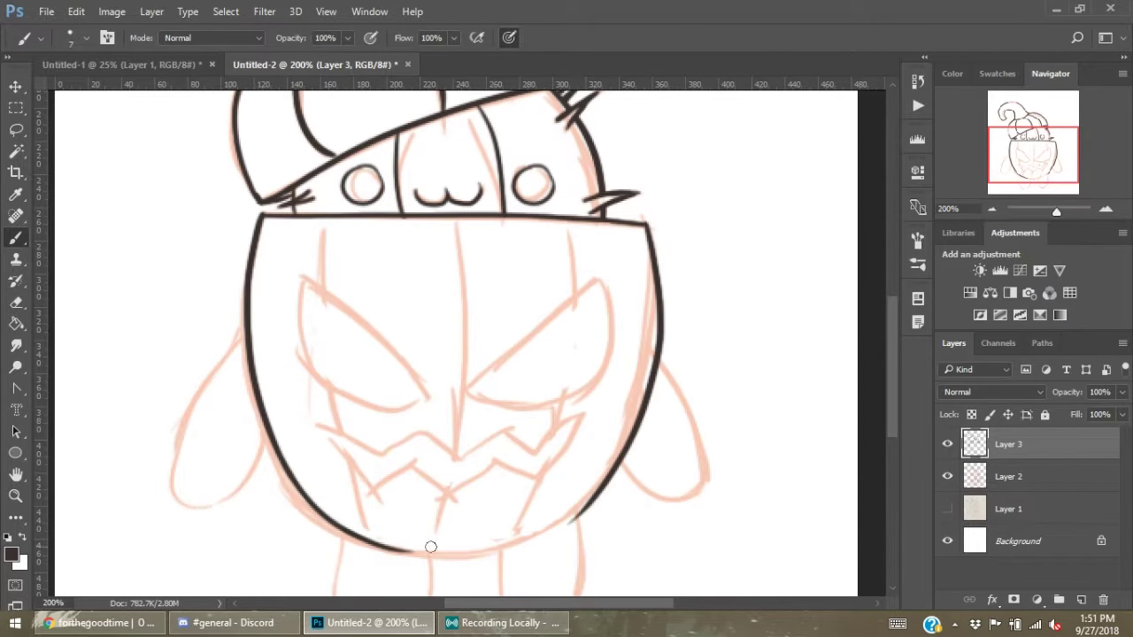
{"action": "left_click_drag", "start_coordinate": [386, 550], "coordinate": [584, 503]}
Zoom in on the lower pumpkin and ink the left leg outline
{"action": "key", "text": "ctrl+plus"}
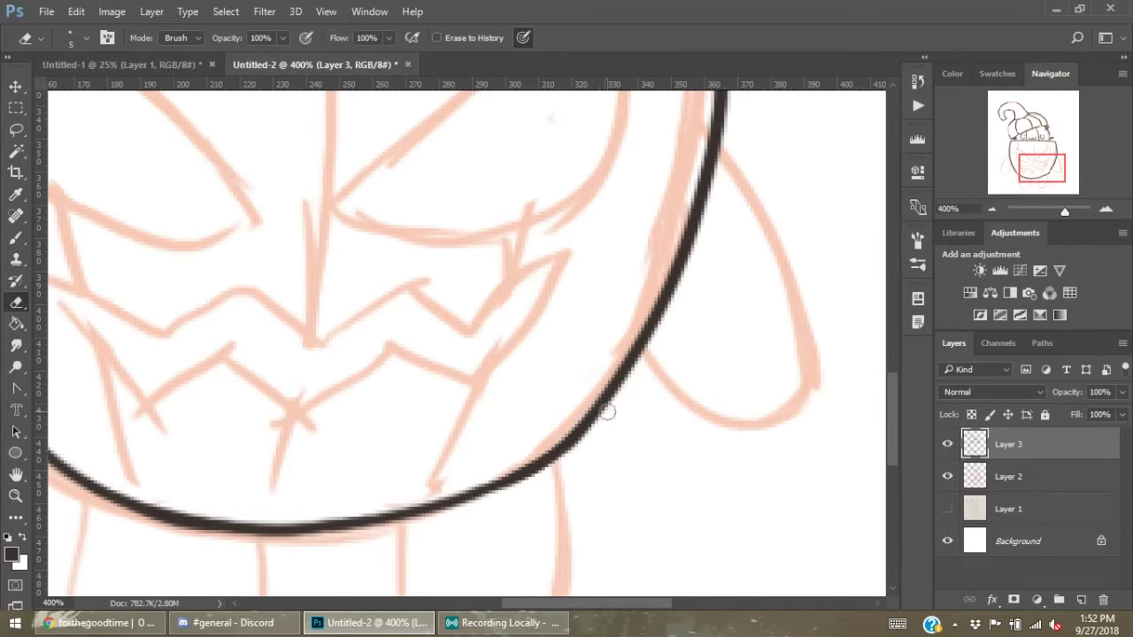
{"action": "key", "text": "ctrl+plus"}
{"action": "key", "text": "ctrl+0"}
{"action": "key", "text": "ctrl+plus"}
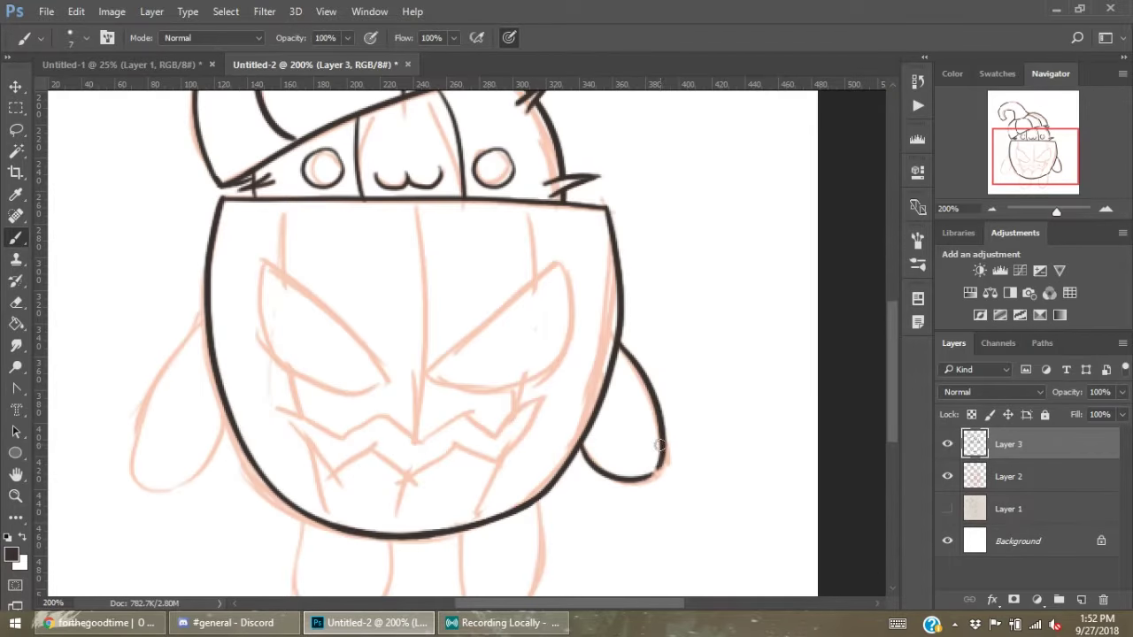
{"action": "scroll", "coordinate": [229, 248], "scroll_direction": "down", "scroll_amount": 2}
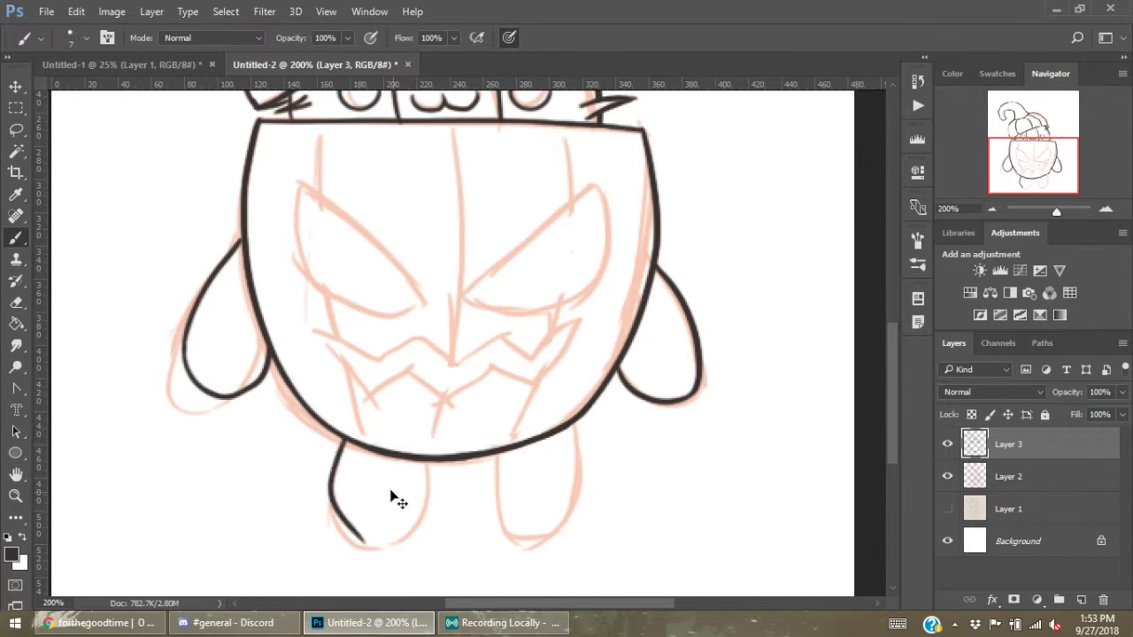
{"action": "key", "text": "ctrl+z"}
{"action": "left_click_drag", "start_coordinate": [341, 442], "coordinate": [430, 460]}
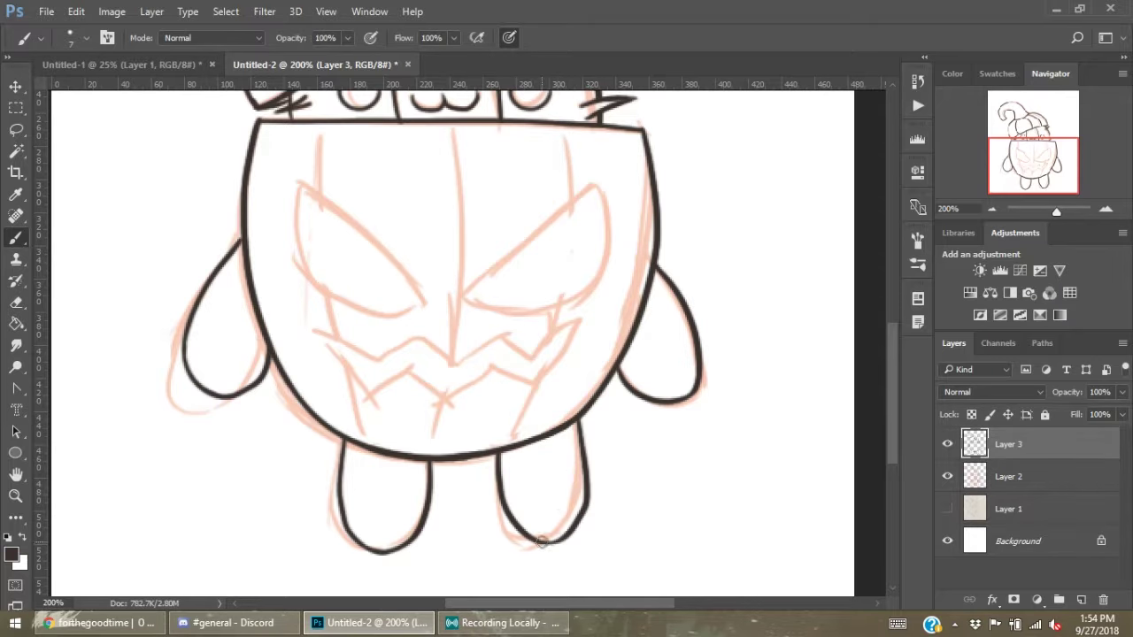
Ink the curved rib lines on the pumpkin's left, centre and right
{"action": "mouse_move", "coordinate": [322, 124]}
{"action": "left_mouse_down"}
{"action": "mouse_move", "coordinate": [347, 397]}
{"action": "mouse_move", "coordinate": [372, 447]}
{"action": "left_mouse_up"}
{"action": "key", "text": "ctrl+z"}
{"action": "left_click_drag", "start_coordinate": [455, 124], "coordinate": [450, 330]}
{"action": "key", "text": "ctrl+z"}
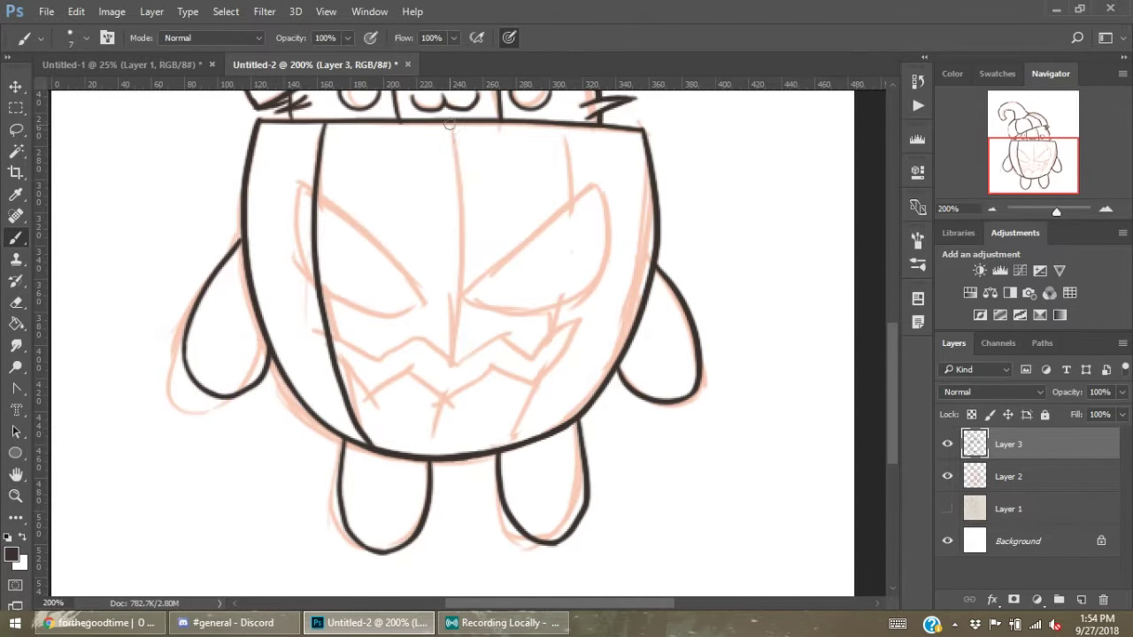
{"action": "left_click_drag", "start_coordinate": [458, 124], "coordinate": [463, 451]}
{"action": "key", "text": "ctrl+z"}
{"action": "left_click_drag", "start_coordinate": [566, 123], "coordinate": [522, 462]}
{"action": "key", "text": "ctrl+alt+z"}
{"action": "key", "text": "ctrl+alt+z"}
{"action": "left_click_drag", "start_coordinate": [458, 124], "coordinate": [460, 453]}
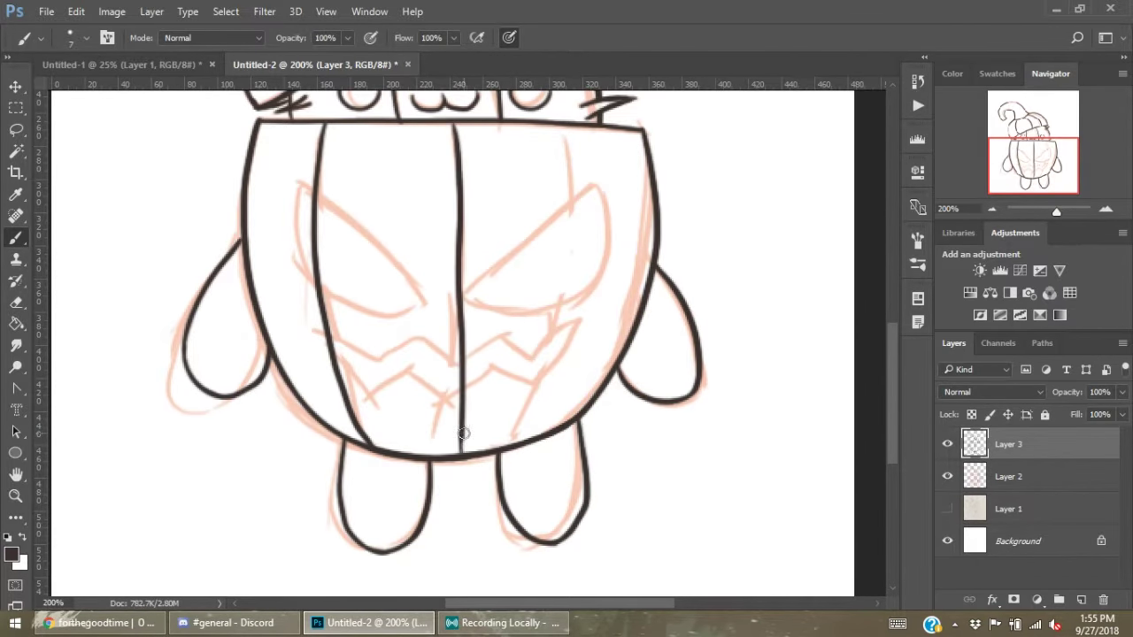
{"action": "left_click_drag", "start_coordinate": [566, 124], "coordinate": [522, 465]}
Ink both slanted carved eyes, then lasso the right eye and rotate and enlarge it slightly
{"action": "left_click_drag", "start_coordinate": [288, 179], "coordinate": [426, 303]}
{"action": "left_click_drag", "start_coordinate": [289, 179], "coordinate": [297, 272]}
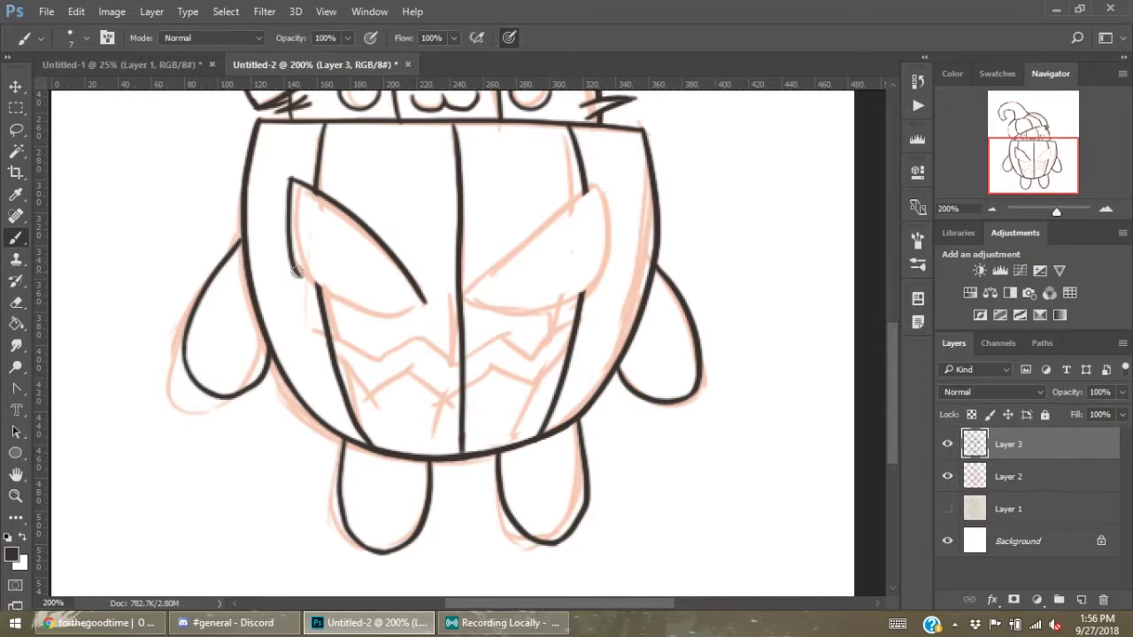
{"action": "left_click_drag", "start_coordinate": [622, 179], "coordinate": [483, 285]}
{"action": "left_click_drag", "start_coordinate": [622, 178], "coordinate": [522, 308]}
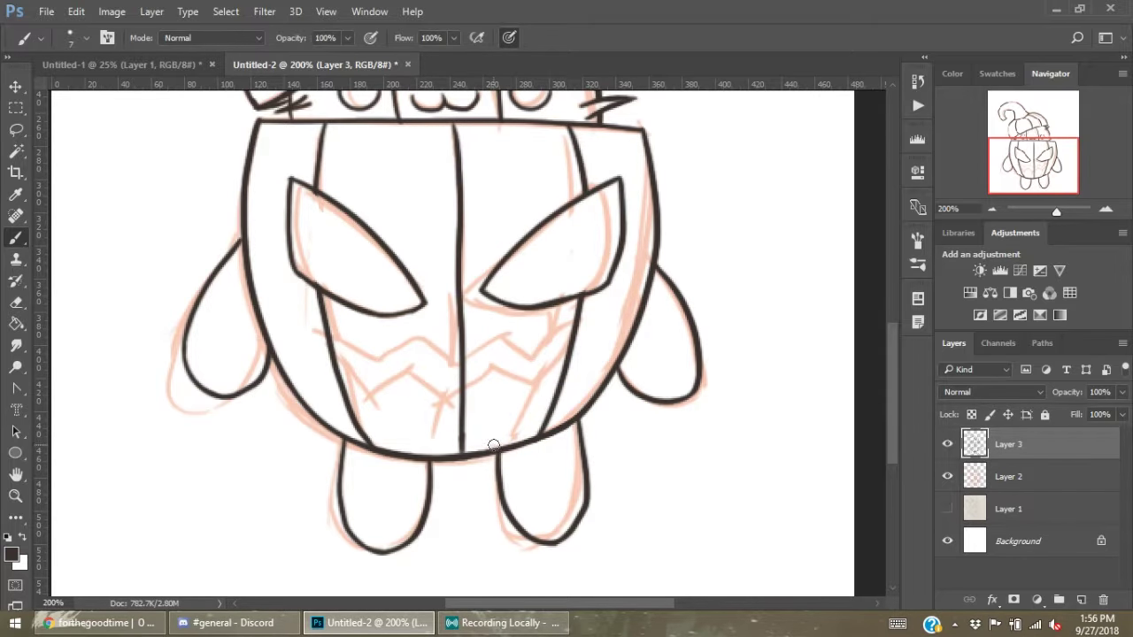
{"action": "key", "text": "l"}
{"action": "left_click_drag", "start_coordinate": [623, 170], "coordinate": [485, 315]}
{"action": "key", "text": "ctrl+t"}
{"action": "left_click_drag", "start_coordinate": [455, 205], "coordinate": [461, 223]}
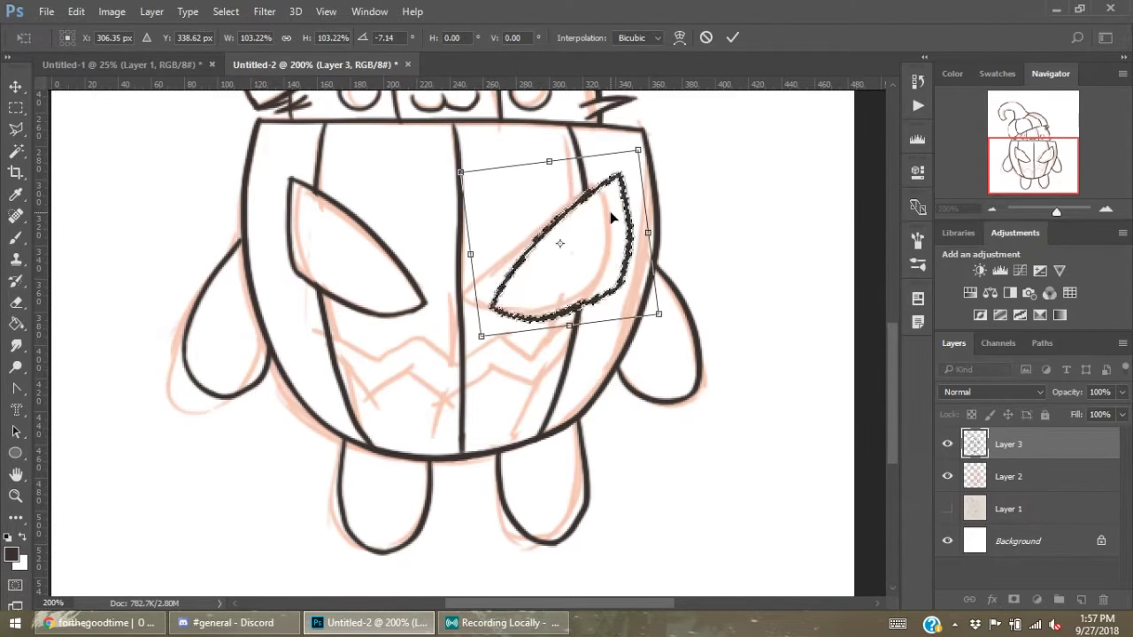
{"action": "key", "text": "Return"}
{"action": "key", "text": "ctrl+d"}
{"action": "key", "text": "b"}
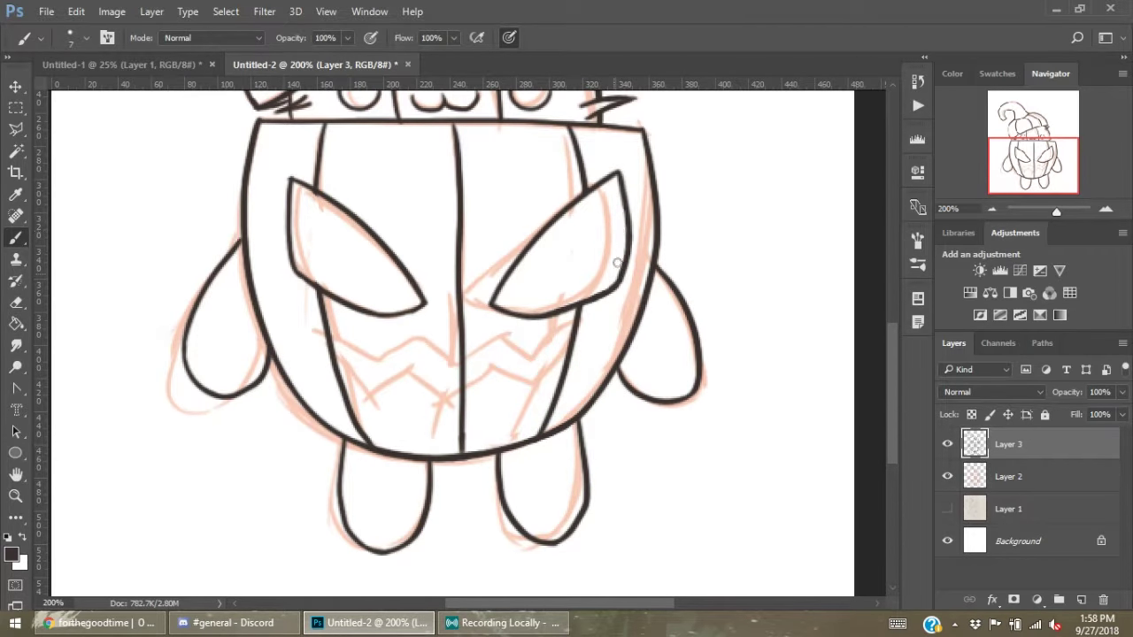
Extend the zigzag mouth rightward and paint orange over the pumpkin lid and body
{"action": "left_click_drag", "start_coordinate": [426, 334], "coordinate": [499, 367]}
{"action": "key", "text": "e"}
{"action": "scroll", "coordinate": [346, 319], "scroll_direction": "up", "scroll_amount": 2}
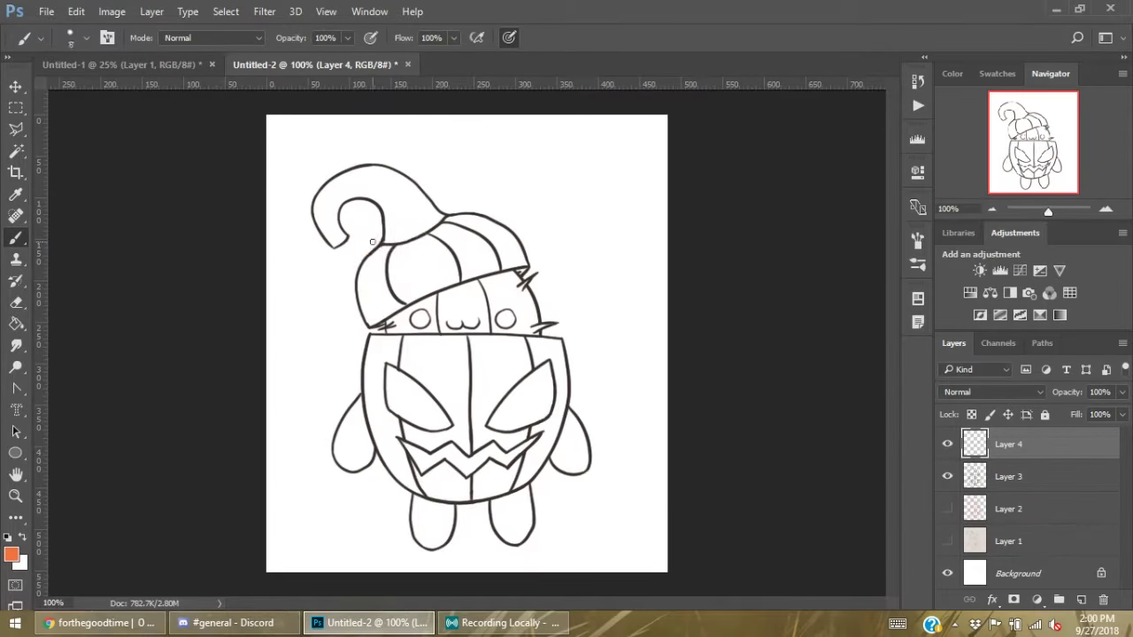
{"action": "mouse_move", "coordinate": [373, 242]}
{"action": "left_mouse_down"}
{"action": "mouse_move", "coordinate": [531, 283]}
{"action": "mouse_move", "coordinate": [549, 443]}
{"action": "left_mouse_up"}
With a smaller brush, trim orange spill along the lid's edges and the band under the face
{"action": "key", "text": "z"}
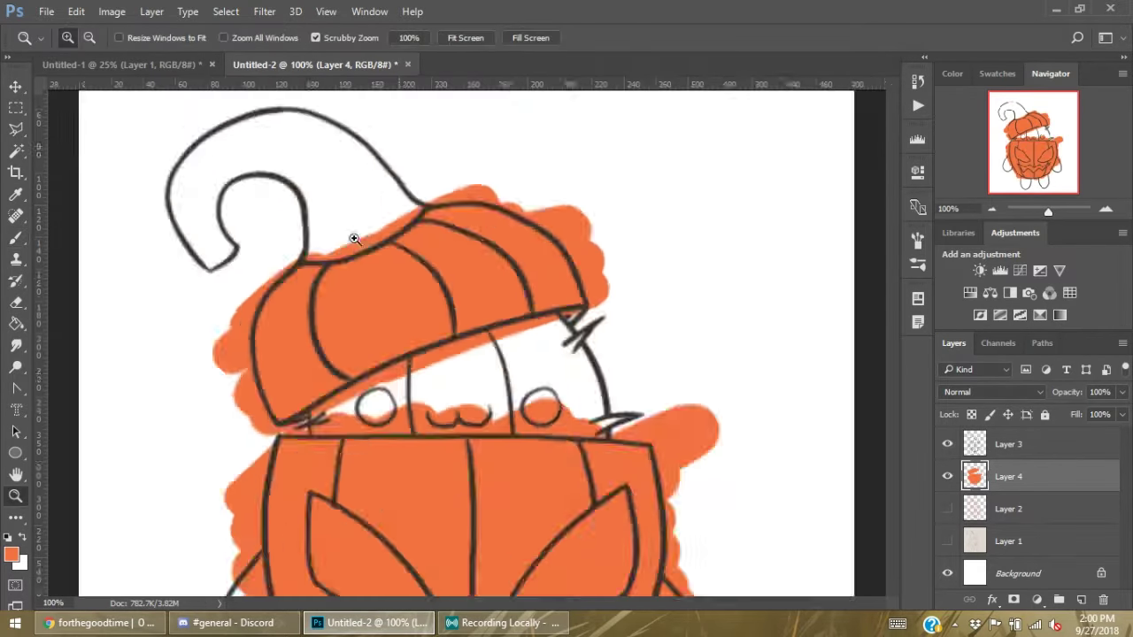
{"action": "left_click", "coordinate": [398, 265]}
{"action": "key", "text": "b"}
{"action": "left_click_drag", "start_coordinate": [319, 292], "coordinate": [280, 428]}
{"action": "key", "text": "bracketleft"}
{"action": "key", "text": "bracketleft"}
{"action": "key", "text": "bracketleft"}
{"action": "left_click_drag", "start_coordinate": [354, 522], "coordinate": [477, 464]}
{"action": "left_click_drag", "start_coordinate": [407, 478], "coordinate": [814, 345]}
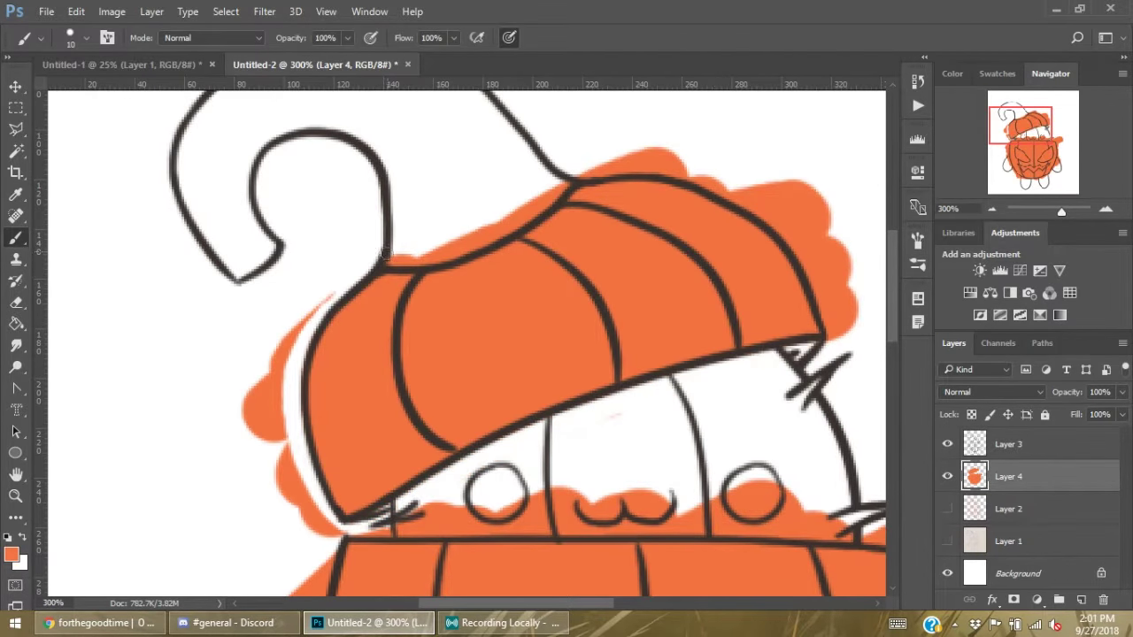
{"action": "mouse_move", "coordinate": [380, 265]}
{"action": "left_mouse_down"}
{"action": "mouse_move", "coordinate": [504, 225]}
{"action": "mouse_move", "coordinate": [566, 182]}
{"action": "left_mouse_up"}
{"action": "left_click_drag", "start_coordinate": [787, 221], "coordinate": [840, 336]}
{"action": "left_click_drag", "start_coordinate": [728, 180], "coordinate": [575, 184]}
Trim orange overflow along the pumpkin body's right and lower edges
{"action": "scroll", "coordinate": [653, 474], "scroll_direction": "down", "scroll_amount": 3}
{"action": "left_click_drag", "start_coordinate": [347, 294], "coordinate": [827, 292]}
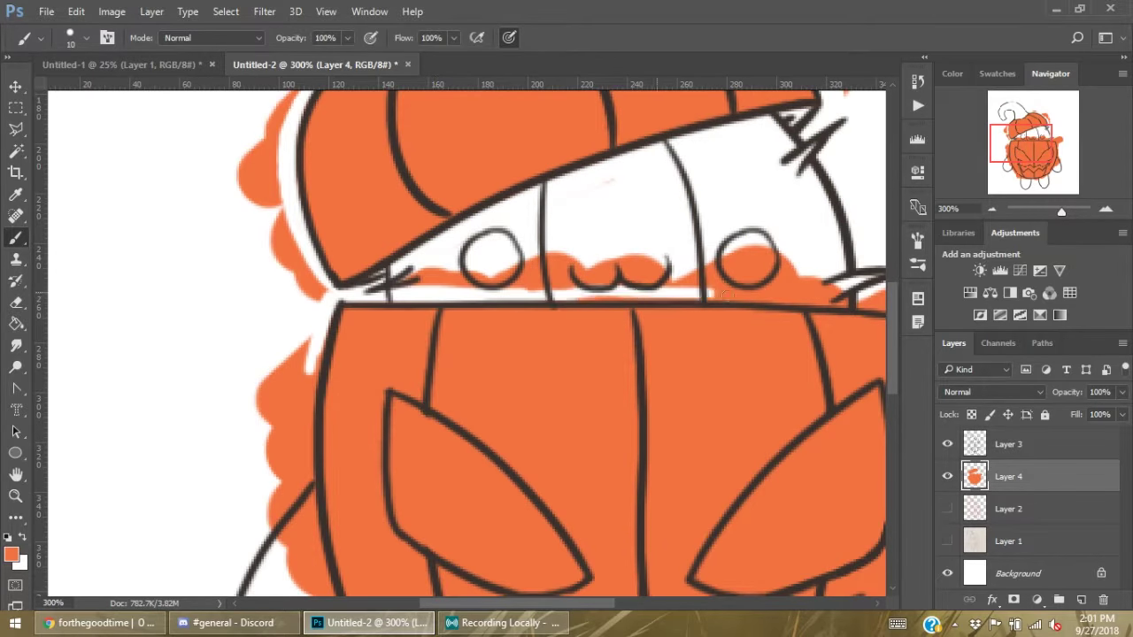
{"action": "scroll", "coordinate": [796, 292], "scroll_direction": "right", "scroll_amount": 2}
{"action": "left_click_drag", "start_coordinate": [752, 279], "coordinate": [770, 435]}
{"action": "scroll", "coordinate": [770, 434], "scroll_direction": "down", "scroll_amount": 5}
{"action": "mouse_move", "coordinate": [681, 500]}
{"action": "left_mouse_down"}
{"action": "mouse_move", "coordinate": [266, 531]}
{"action": "mouse_move", "coordinate": [208, 389]}
{"action": "left_mouse_up"}
{"action": "scroll", "coordinate": [208, 390], "scroll_direction": "up", "scroll_amount": 1}
{"action": "left_click_drag", "start_coordinate": [221, 451], "coordinate": [118, 145]}
Paint white inside the carved eyes and the zigzag grin's teeth
{"action": "scroll", "coordinate": [447, 468], "scroll_direction": "up", "scroll_amount": 4}
{"action": "scroll", "coordinate": [447, 468], "scroll_direction": "down", "scroll_amount": 3}
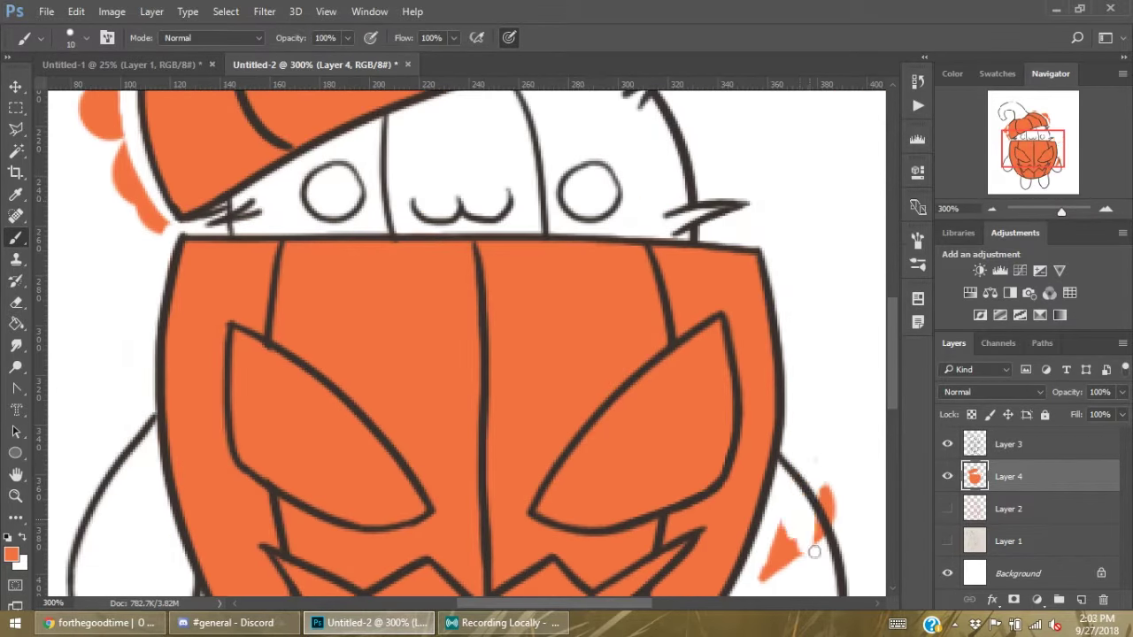
{"action": "scroll", "coordinate": [447, 468], "scroll_direction": "up", "scroll_amount": 3}
{"action": "scroll", "coordinate": [447, 467], "scroll_direction": "down", "scroll_amount": 5}
{"action": "left_click_drag", "start_coordinate": [301, 337], "coordinate": [416, 449]}
{"action": "scroll", "coordinate": [417, 450], "scroll_direction": "down", "scroll_amount": 1}
{"action": "left_click_drag", "start_coordinate": [301, 292], "coordinate": [447, 385]}
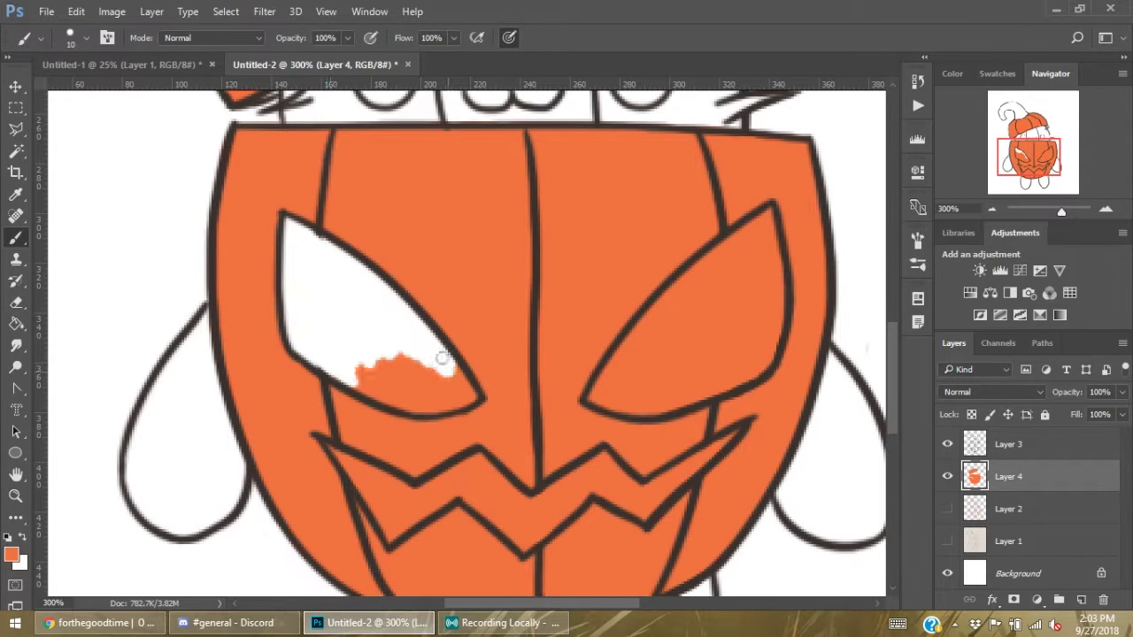
{"action": "left_click_drag", "start_coordinate": [336, 371], "coordinate": [478, 407]}
{"action": "mouse_move", "coordinate": [664, 310]}
{"action": "left_mouse_down"}
{"action": "mouse_move", "coordinate": [761, 226]}
{"action": "mouse_move", "coordinate": [728, 328]}
{"action": "mouse_move", "coordinate": [620, 390]}
{"action": "left_mouse_up"}
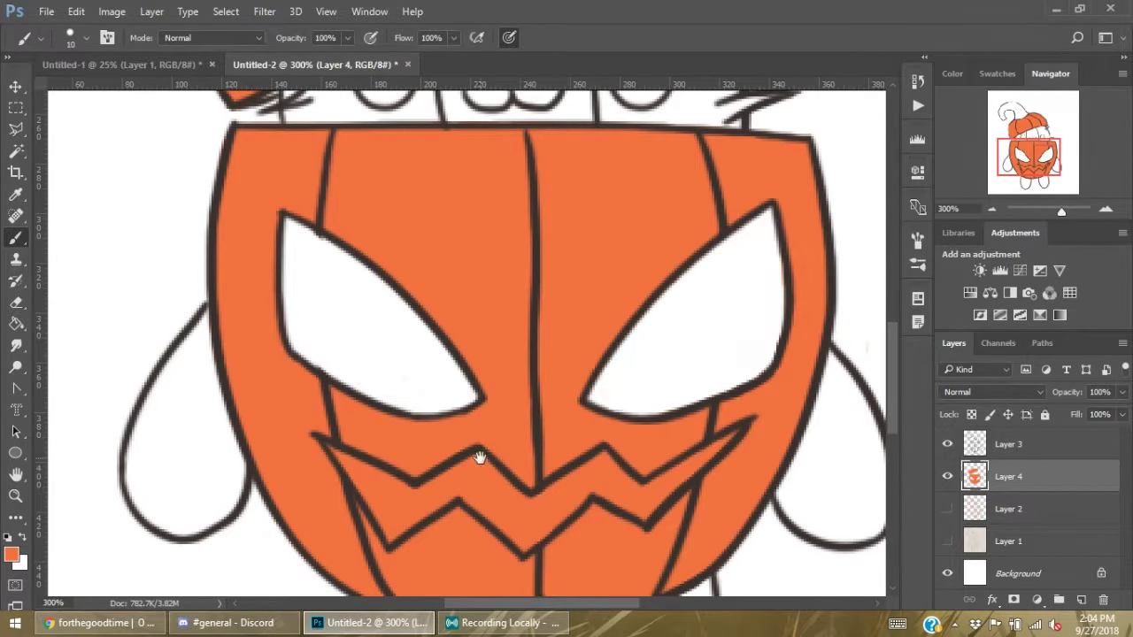
{"action": "scroll", "coordinate": [481, 460], "scroll_direction": "down", "scroll_amount": 2}
{"action": "mouse_move", "coordinate": [337, 389]}
{"action": "left_mouse_down"}
{"action": "mouse_move", "coordinate": [404, 405]}
{"action": "mouse_move", "coordinate": [447, 398]}
{"action": "left_mouse_up"}
{"action": "mouse_move", "coordinate": [464, 381]}
{"action": "left_mouse_down"}
{"action": "mouse_move", "coordinate": [518, 416]}
{"action": "mouse_move", "coordinate": [640, 399]}
{"action": "left_mouse_up"}
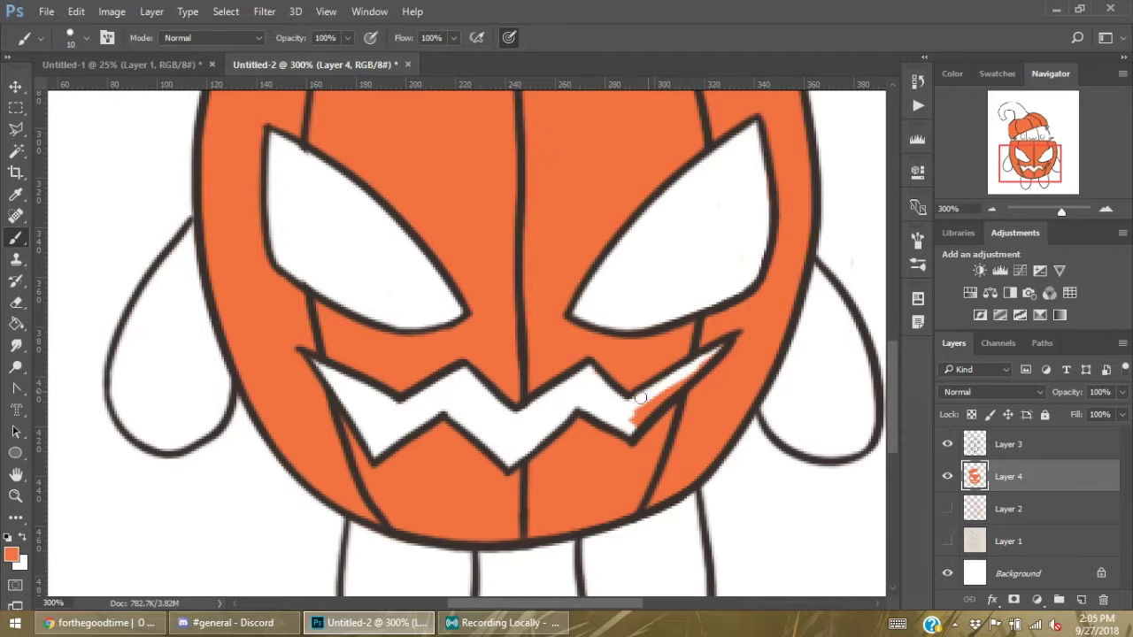
Choose blue and paint it over the creature's body
{"action": "left_click", "coordinate": [11, 554]}
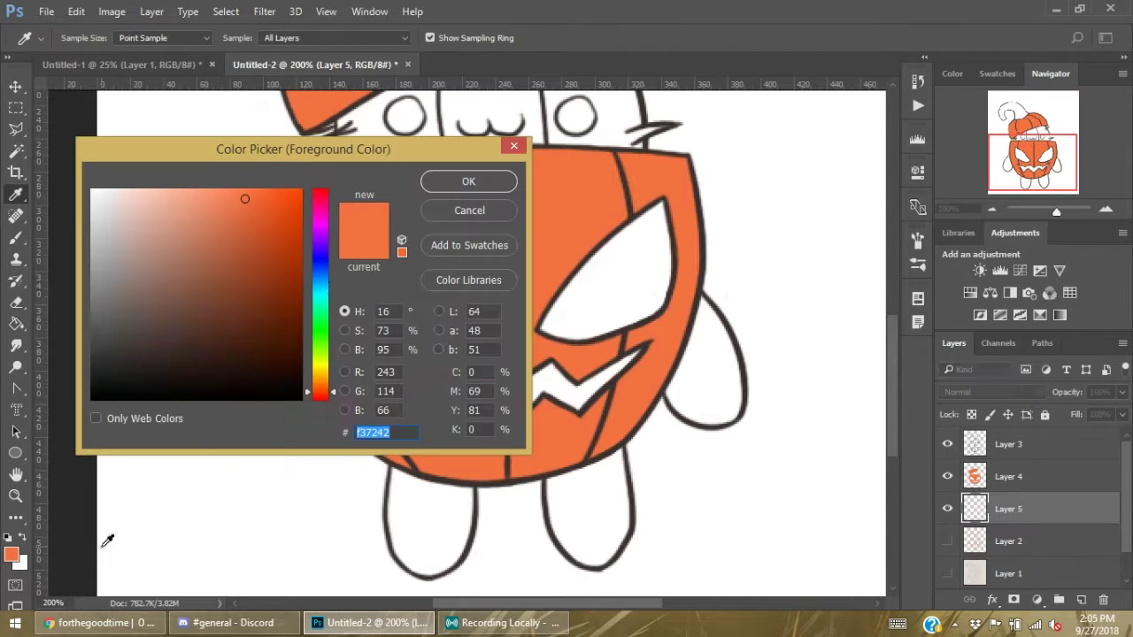
{"action": "left_click", "coordinate": [465, 180]}
{"action": "left_click_drag", "start_coordinate": [319, 265], "coordinate": [389, 283]}
{"action": "left_click_drag", "start_coordinate": [548, 372], "coordinate": [619, 496]}
{"action": "key", "text": "e"}
{"action": "left_click_drag", "start_coordinate": [354, 266], "coordinate": [340, 290]}
Erase blue from inside both eye circles and overspill around the legs and arm
{"action": "mouse_move", "coordinate": [539, 203]}
{"action": "left_mouse_down"}
{"action": "mouse_move", "coordinate": [611, 265]}
{"action": "mouse_move", "coordinate": [183, 292]}
{"action": "left_mouse_up"}
{"action": "left_click_drag", "start_coordinate": [655, 212], "coordinate": [708, 283]}
{"action": "mouse_move", "coordinate": [796, 354]}
{"action": "left_mouse_down"}
{"action": "mouse_move", "coordinate": [591, 241]}
{"action": "mouse_move", "coordinate": [663, 399]}
{"action": "mouse_move", "coordinate": [627, 519]}
{"action": "left_mouse_up"}
{"action": "mouse_move", "coordinate": [735, 456]}
{"action": "left_mouse_down"}
{"action": "mouse_move", "coordinate": [506, 495]}
{"action": "mouse_move", "coordinate": [403, 193]}
{"action": "mouse_move", "coordinate": [380, 372]}
{"action": "left_mouse_up"}
{"action": "mouse_move", "coordinate": [495, 266]}
{"action": "left_mouse_down"}
{"action": "mouse_move", "coordinate": [607, 336]}
{"action": "mouse_move", "coordinate": [594, 245]}
{"action": "left_mouse_up"}
{"action": "left_click_drag", "start_coordinate": [354, 265], "coordinate": [619, 310]}
{"action": "mouse_move", "coordinate": [341, 266]}
{"action": "left_mouse_down"}
{"action": "mouse_move", "coordinate": [342, 473]}
{"action": "mouse_move", "coordinate": [622, 506]}
{"action": "mouse_move", "coordinate": [480, 448]}
{"action": "left_mouse_up"}
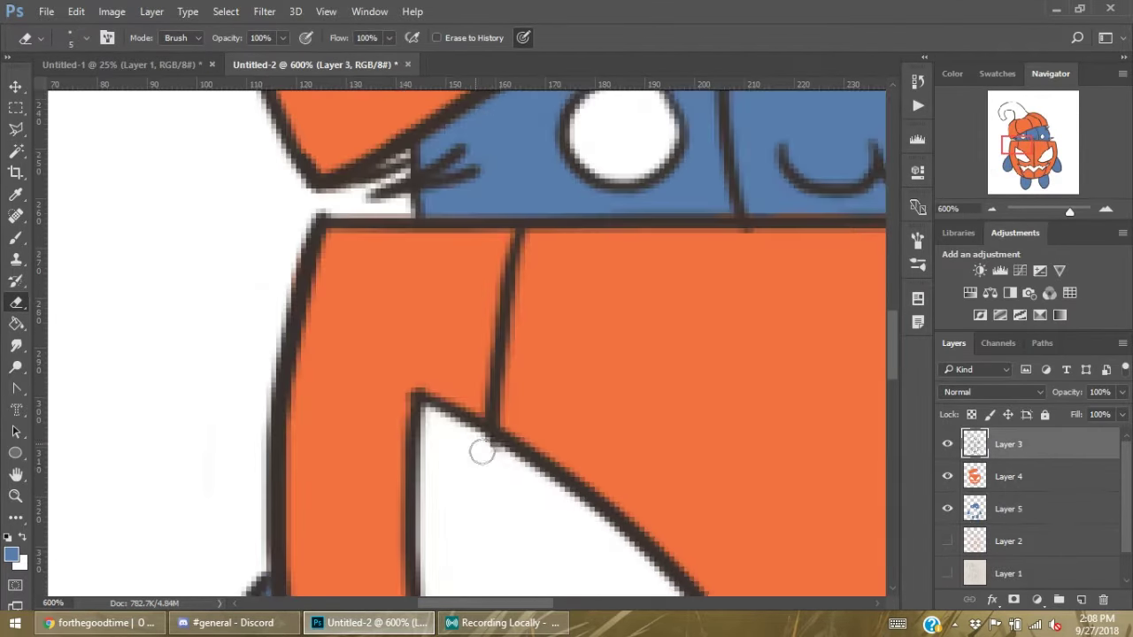
On a new layer, colour the stem green and erase overspill around its outline
{"action": "left_click", "coordinate": [12, 555]}
{"action": "left_click", "coordinate": [463, 180]}
{"action": "left_click", "coordinate": [448, 396]}
{"action": "key", "text": "e"}
{"action": "mouse_move", "coordinate": [448, 395]}
{"action": "left_mouse_down"}
{"action": "mouse_move", "coordinate": [442, 341]}
{"action": "mouse_move", "coordinate": [277, 505]}
{"action": "mouse_move", "coordinate": [587, 185]}
{"action": "mouse_move", "coordinate": [254, 209]}
{"action": "left_mouse_up"}
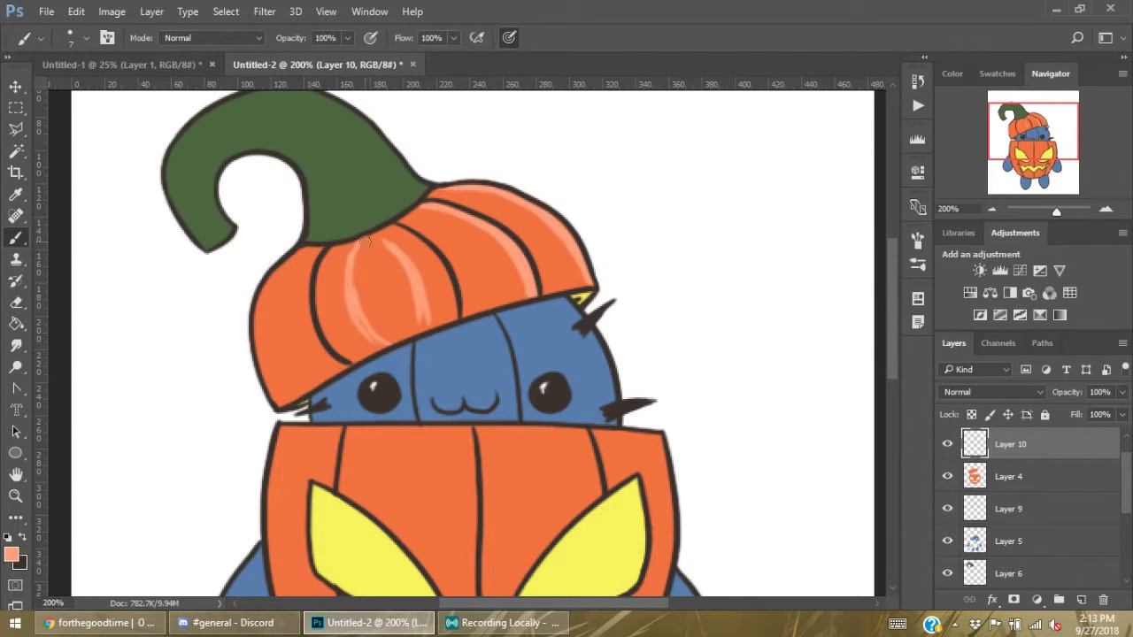
Paint peach highlight stripes on the lid and pumpkin's right side, undoing the stray stroke
{"action": "left_click_drag", "start_coordinate": [365, 241], "coordinate": [394, 270]}
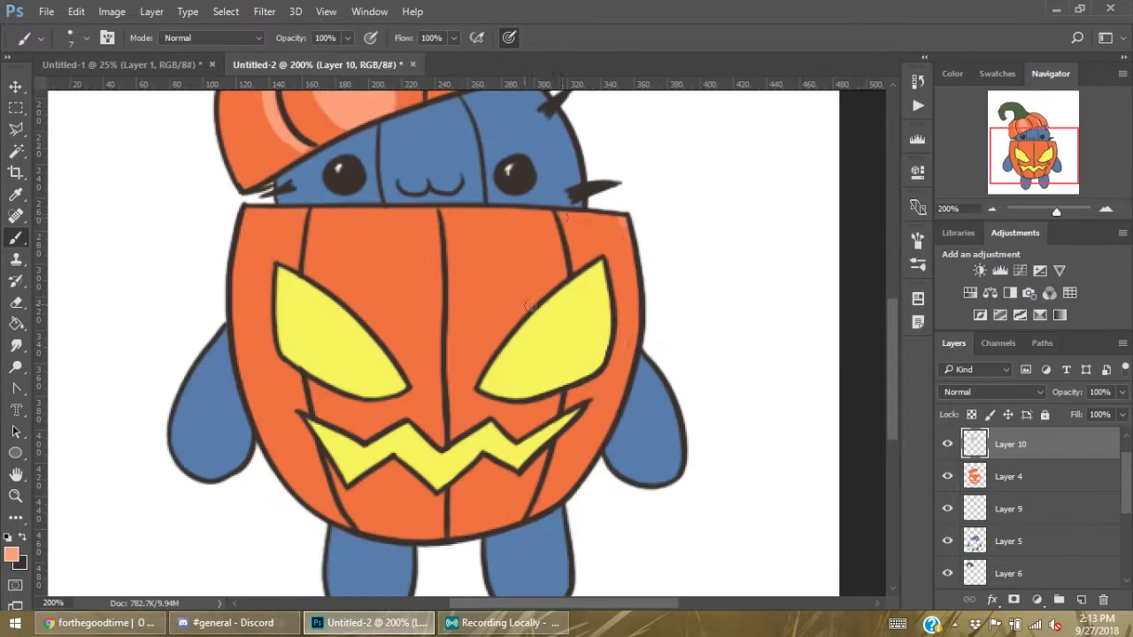
{"action": "left_click_drag", "start_coordinate": [619, 217], "coordinate": [577, 513]}
{"action": "mouse_move", "coordinate": [541, 212]}
{"action": "left_mouse_down"}
{"action": "mouse_move", "coordinate": [551, 309]}
{"action": "mouse_move", "coordinate": [497, 374]}
{"action": "left_mouse_up"}
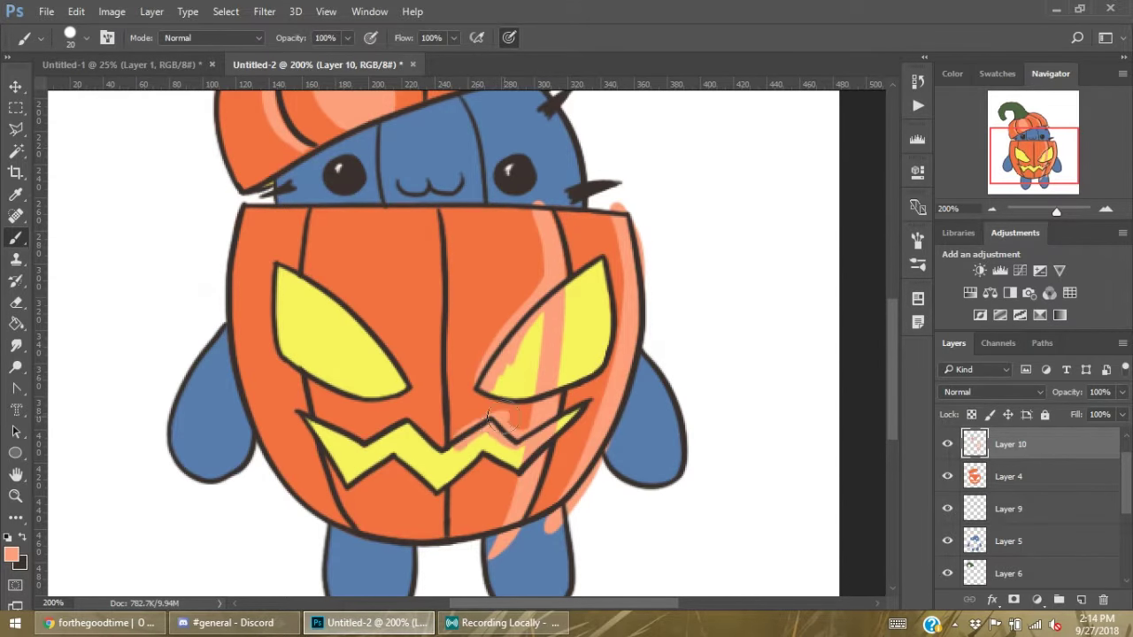
{"action": "left_click_drag", "start_coordinate": [292, 269], "coordinate": [371, 347]}
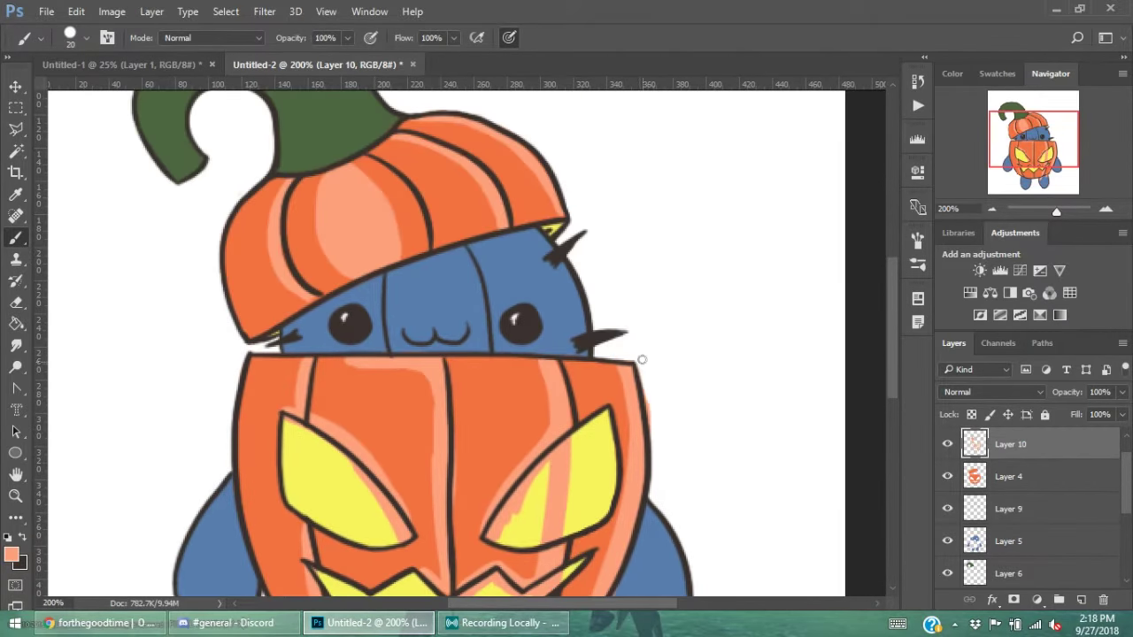
{"action": "key", "text": "ctrl+alt+z"}
{"action": "key", "text": "ctrl+alt+z"}
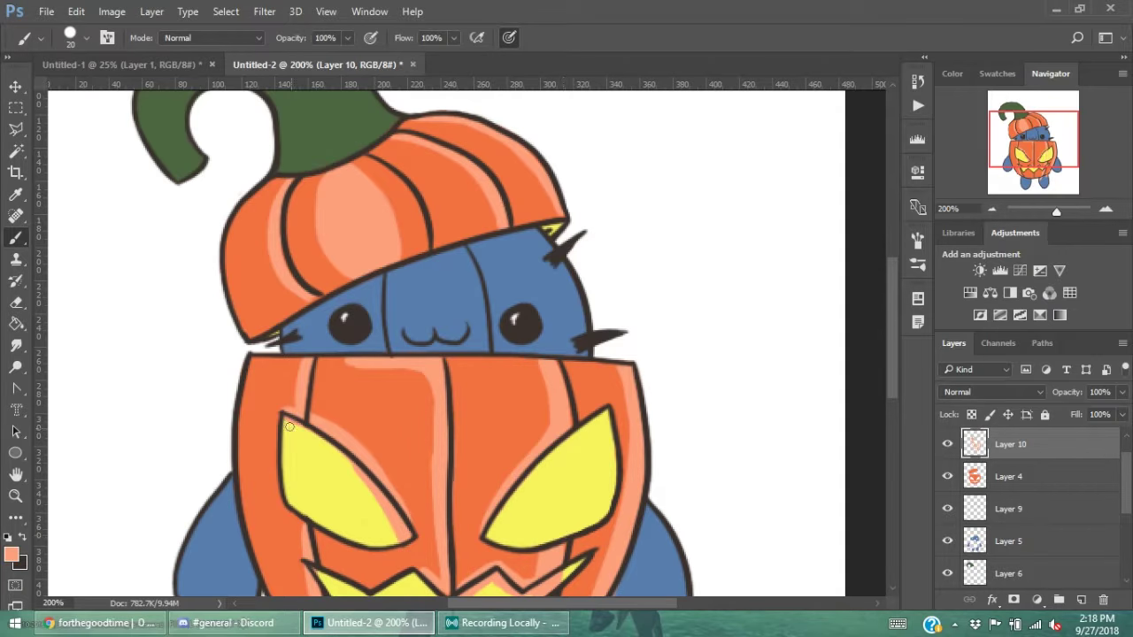
Shade the lid's ribs and left side with darker orange
{"action": "left_click_drag", "start_coordinate": [442, 467], "coordinate": [449, 327]}
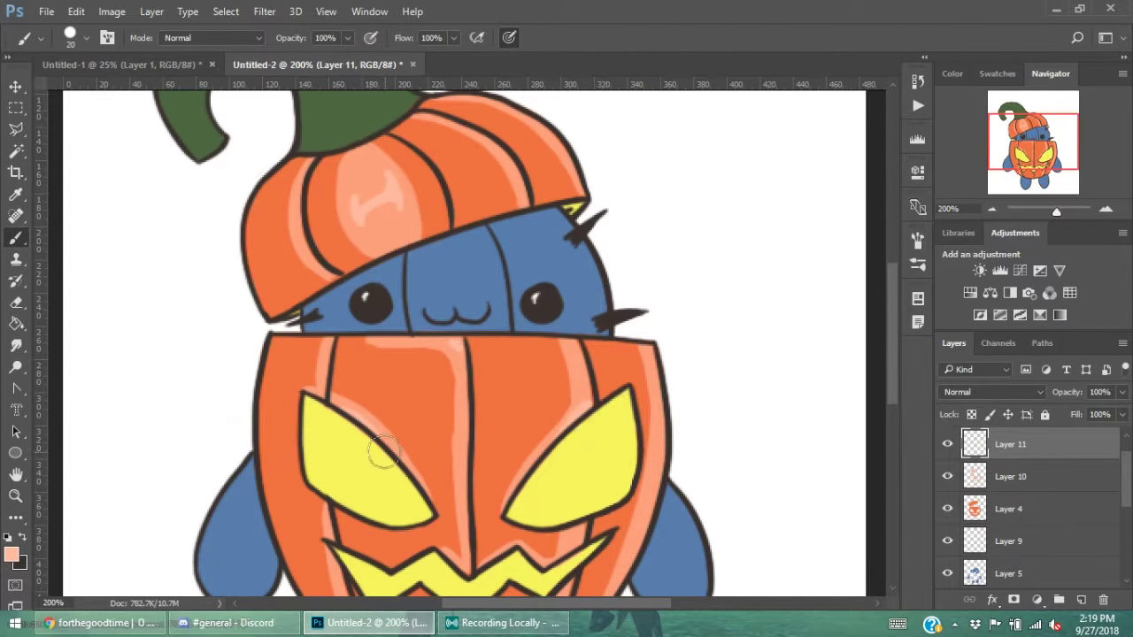
{"action": "left_click_drag", "start_coordinate": [405, 137], "coordinate": [442, 225]}
{"action": "mouse_move", "coordinate": [316, 173]}
{"action": "left_mouse_down"}
{"action": "mouse_move", "coordinate": [318, 244]}
{"action": "mouse_move", "coordinate": [340, 265]}
{"action": "left_mouse_up"}
{"action": "left_click_drag", "start_coordinate": [283, 168], "coordinate": [270, 279]}
Paint darker orange shading down both sides and along the ribs of the pumpkin
{"action": "scroll", "coordinate": [603, 376], "scroll_direction": "down", "scroll_amount": 5}
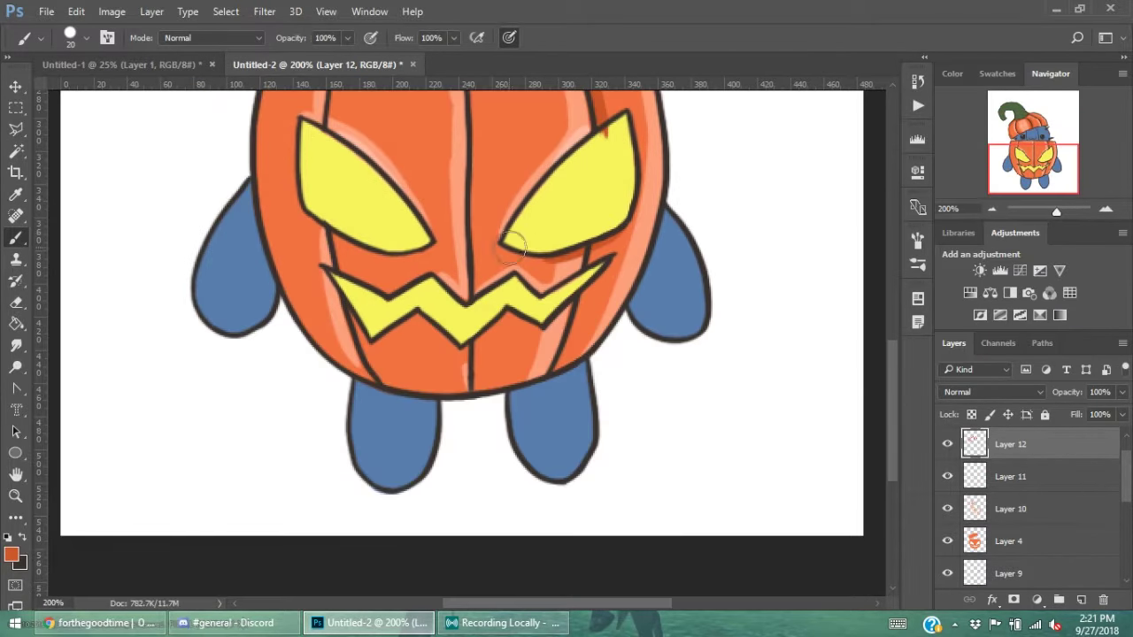
{"action": "left_click_drag", "start_coordinate": [595, 281], "coordinate": [547, 382]}
{"action": "left_click_drag", "start_coordinate": [380, 314], "coordinate": [394, 385]}
{"action": "left_click_drag", "start_coordinate": [619, 265], "coordinate": [668, 341]}
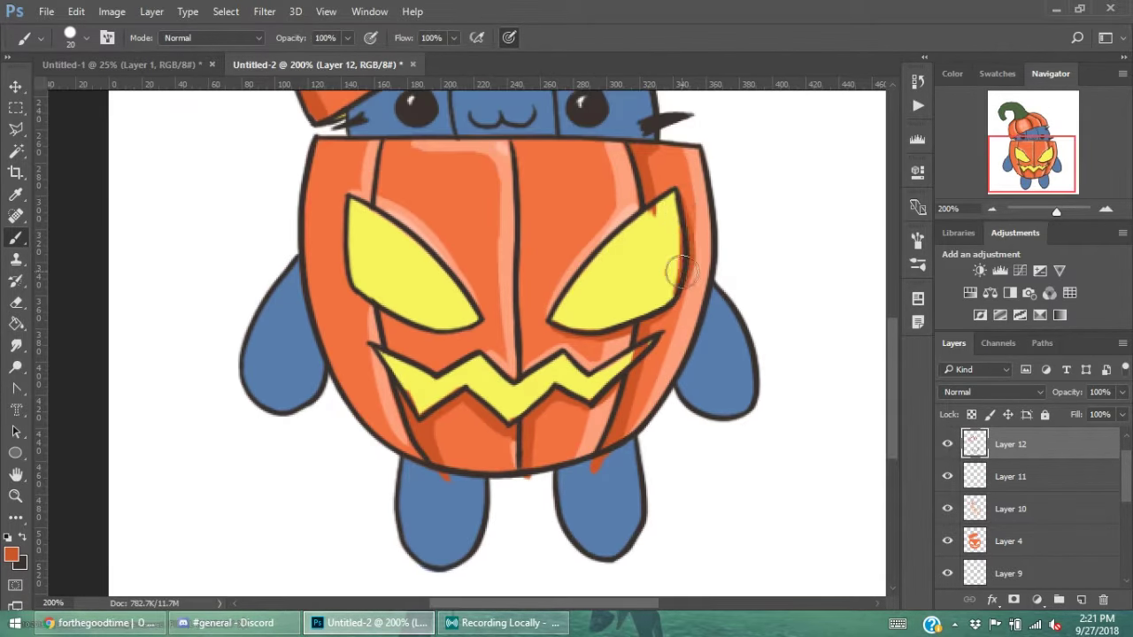
{"action": "left_click_drag", "start_coordinate": [682, 199], "coordinate": [686, 292]}
{"action": "mouse_move", "coordinate": [318, 146]}
{"action": "left_mouse_down"}
{"action": "mouse_move", "coordinate": [359, 416]}
{"action": "mouse_move", "coordinate": [567, 447]}
{"action": "left_mouse_up"}
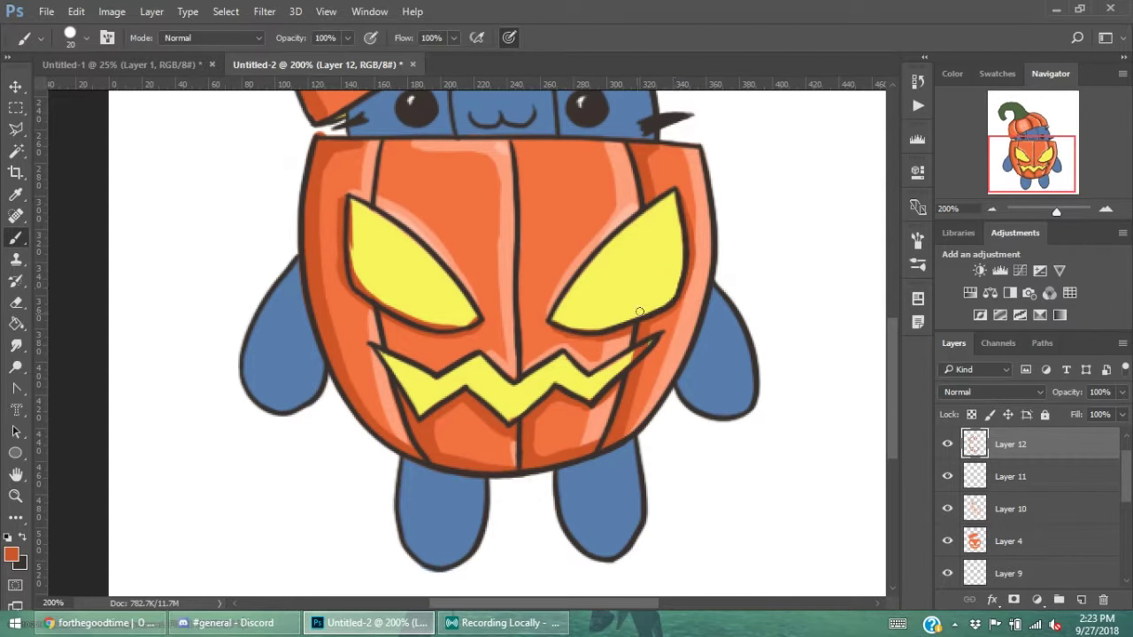
Return to the highlight layer and sample the stem's green as the paint colour
{"action": "scroll", "coordinate": [310, 124], "scroll_direction": "up", "scroll_amount": 2}
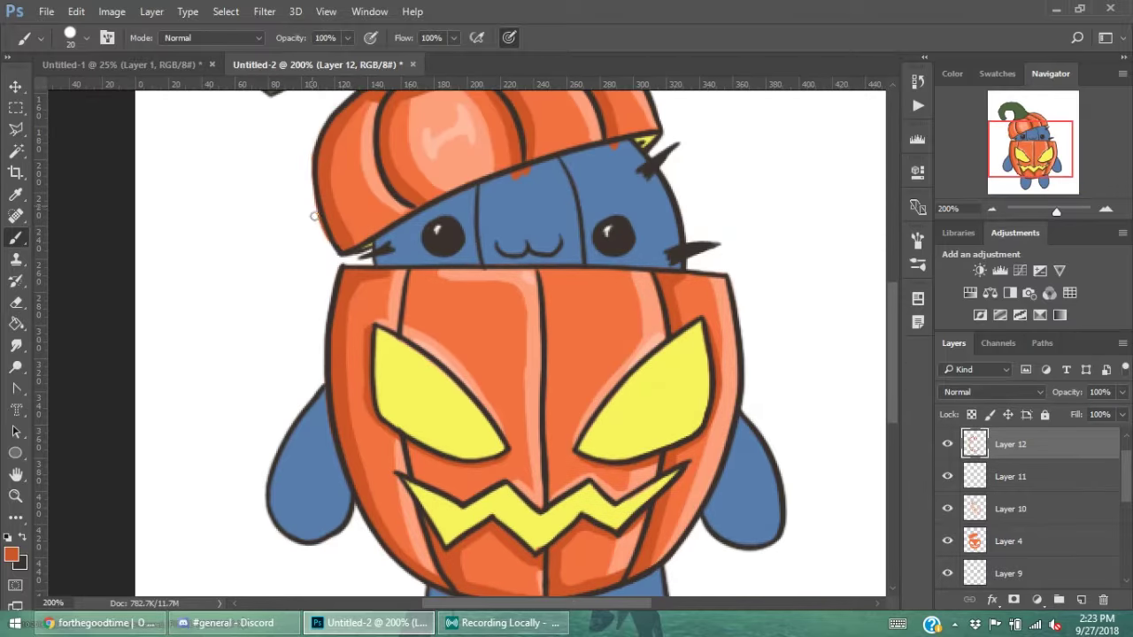
{"action": "key", "text": "alt+bracketleft"}
{"action": "key", "text": "alt+bracketleft"}
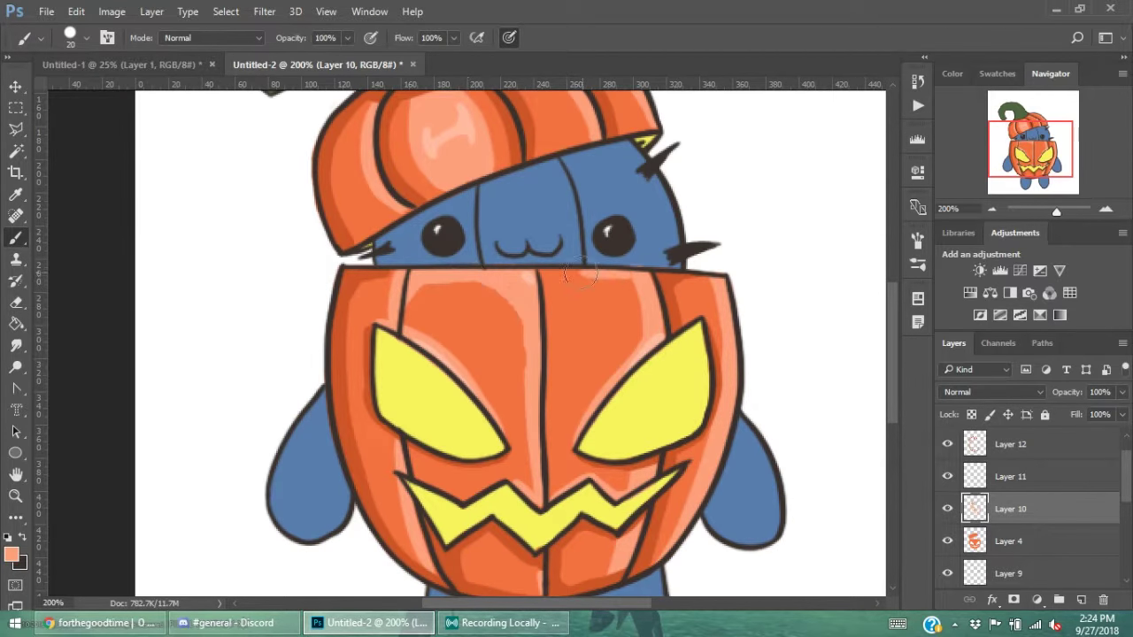
{"action": "scroll", "coordinate": [626, 228], "scroll_direction": "up", "scroll_amount": 2}
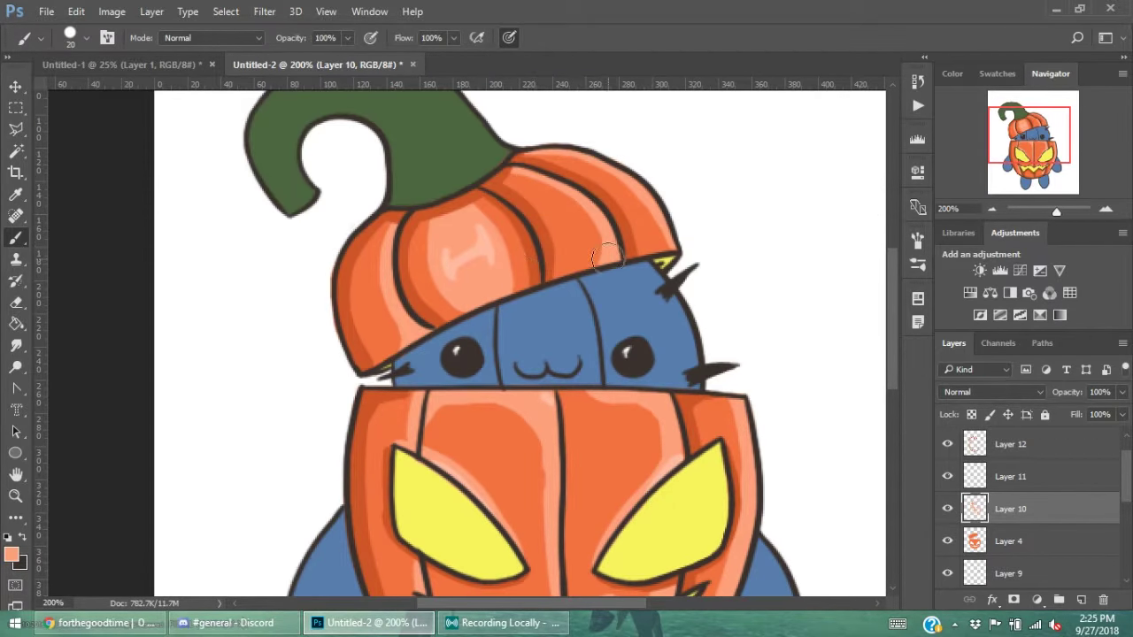
{"action": "scroll", "coordinate": [641, 206], "scroll_direction": "down", "scroll_amount": 3}
{"action": "scroll", "coordinate": [531, 265], "scroll_direction": "up", "scroll_amount": 4}
{"action": "left_click", "coordinate": [12, 555]}
On the stem's green layer, outline a leaf hanging from the stem's curl
{"action": "left_click", "coordinate": [467, 182]}
{"action": "key", "text": "alt+bracketleft"}
{"action": "key", "text": "alt+bracketleft"}
{"action": "key", "text": "alt+bracketleft"}
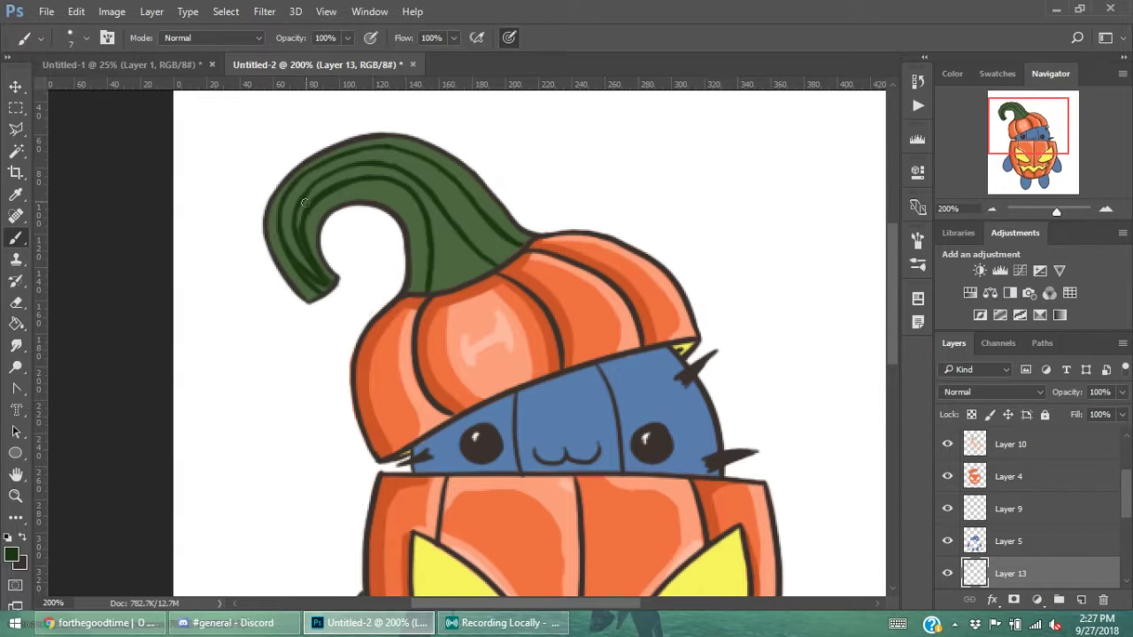
{"action": "key", "text": "ctrl+plus"}
{"action": "mouse_move", "coordinate": [354, 314]}
{"action": "left_mouse_down"}
{"action": "mouse_move", "coordinate": [292, 182]}
{"action": "mouse_move", "coordinate": [326, 173]}
{"action": "left_mouse_up"}
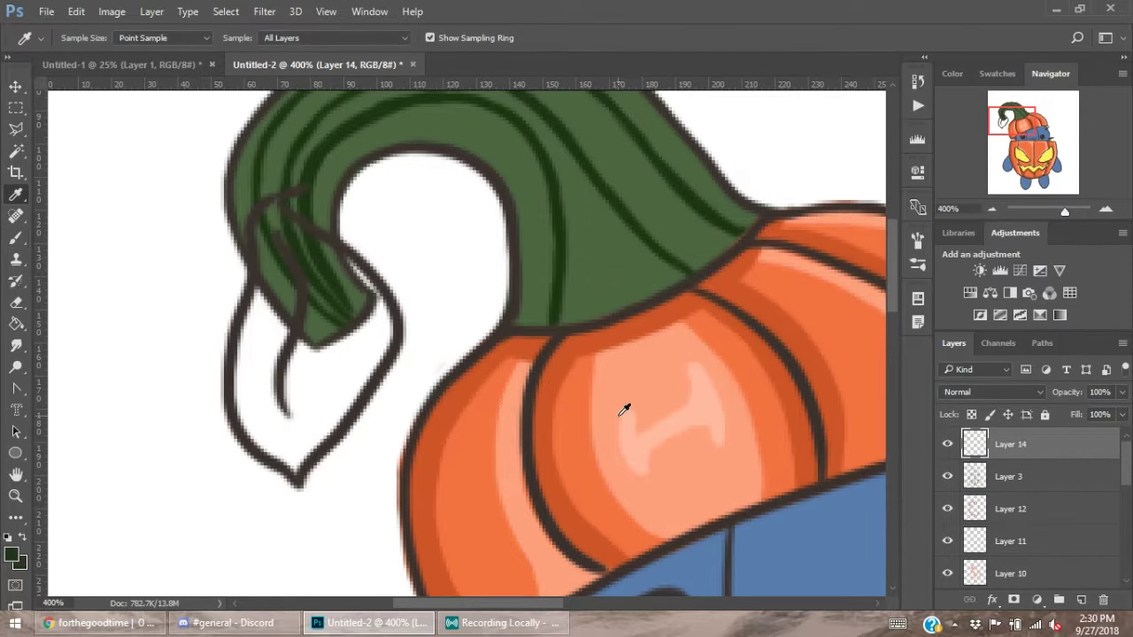
Fill the leaf outline with green
{"action": "left_click", "coordinate": [1009, 476]}
{"action": "key", "text": "b"}
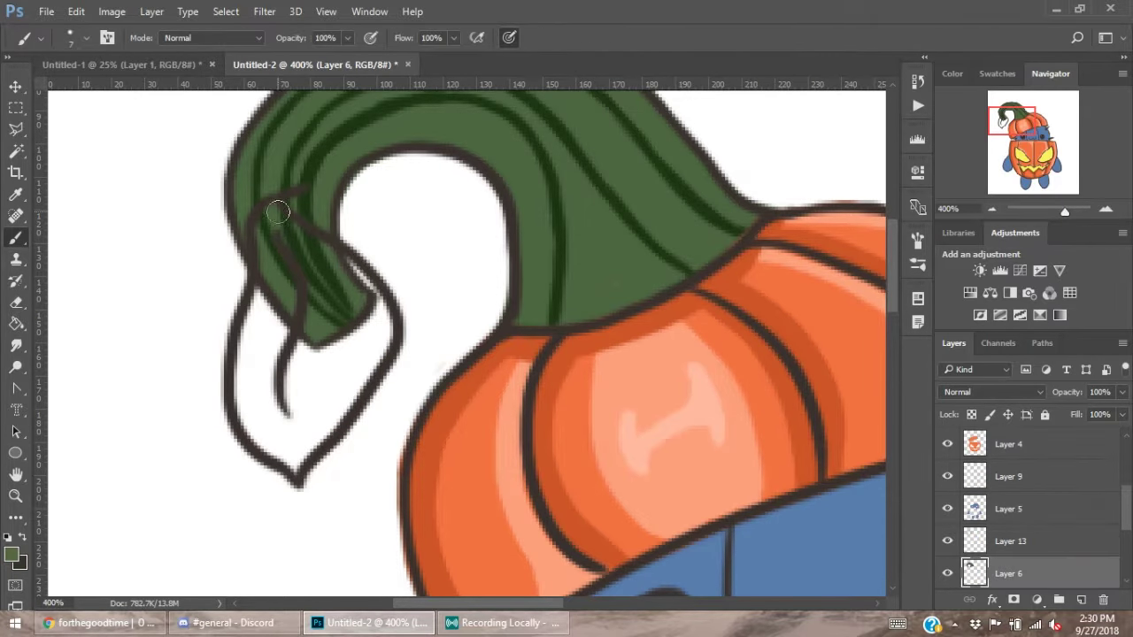
{"action": "left_click_drag", "start_coordinate": [265, 292], "coordinate": [301, 442]}
{"action": "left_click_drag", "start_coordinate": [372, 292], "coordinate": [345, 363]}
{"action": "key", "text": "v"}
{"action": "left_click", "coordinate": [314, 364]}
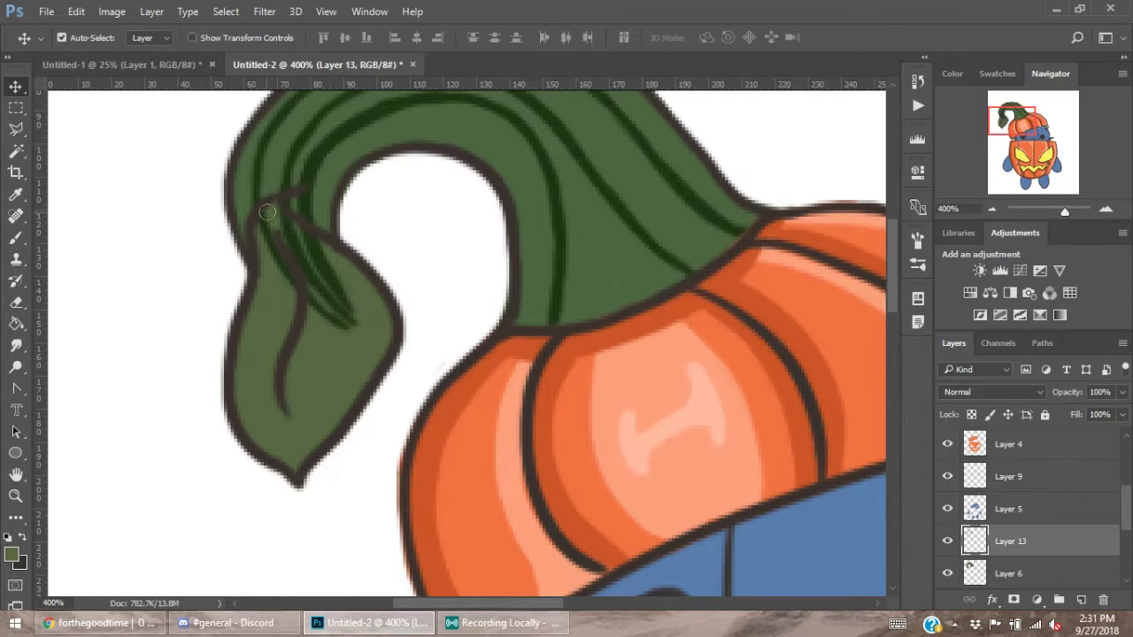
{"action": "key", "text": "ctrl+z"}
{"action": "key", "text": "b"}
{"action": "key", "text": "i"}
{"action": "scroll", "coordinate": [458, 157], "scroll_direction": "up", "scroll_amount": 3}
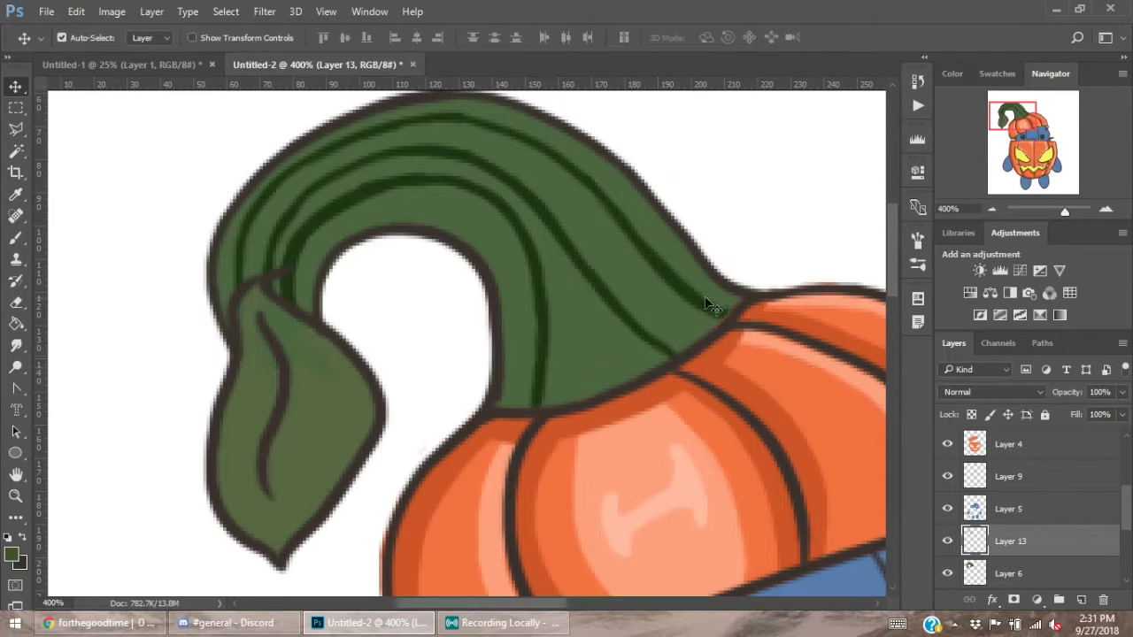
Paint dark green shading on the stem and leaf on a new layer
{"action": "key", "text": "ctrl+shift+alt+n"}
{"action": "key", "text": "b"}
{"action": "left_click_drag", "start_coordinate": [257, 301], "coordinate": [279, 548]}
{"action": "mouse_move", "coordinate": [318, 239]}
{"action": "left_mouse_down"}
{"action": "mouse_move", "coordinate": [497, 339]}
{"action": "mouse_move", "coordinate": [619, 212]}
{"action": "left_mouse_up"}
Add light-green highlights along the stem and leaf on another new layer
{"action": "key", "text": "ctrl+shift+alt+n"}
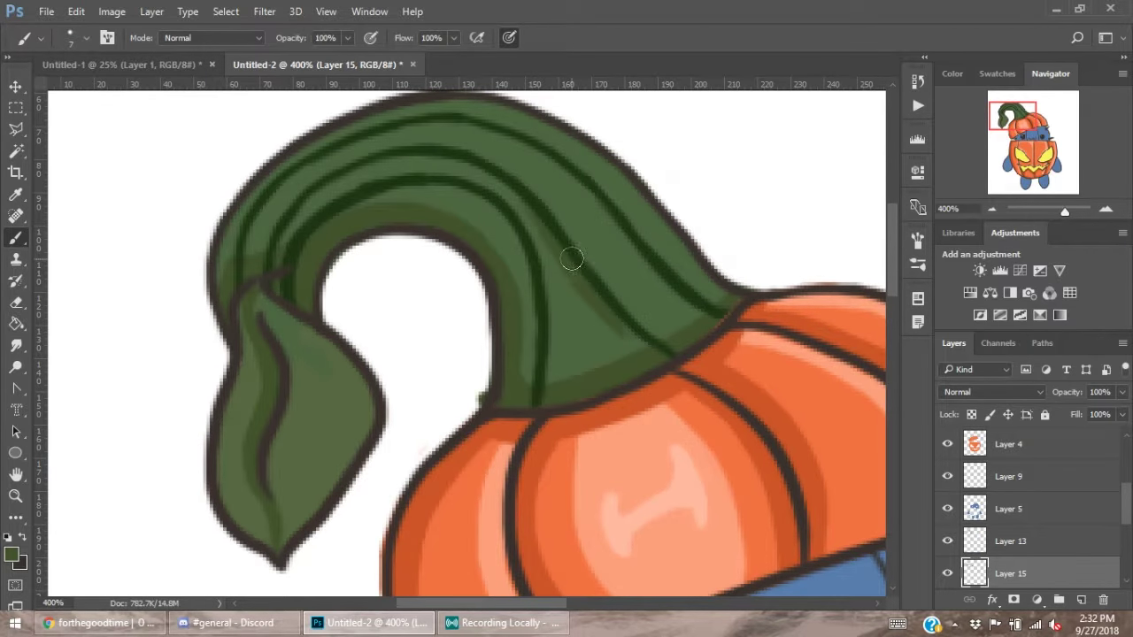
{"action": "left_click_drag", "start_coordinate": [531, 381], "coordinate": [655, 177]}
{"action": "left_click_drag", "start_coordinate": [257, 239], "coordinate": [558, 133]}
{"action": "left_click_drag", "start_coordinate": [292, 372], "coordinate": [277, 463]}
{"action": "left_click_drag", "start_coordinate": [283, 239], "coordinate": [673, 239]}
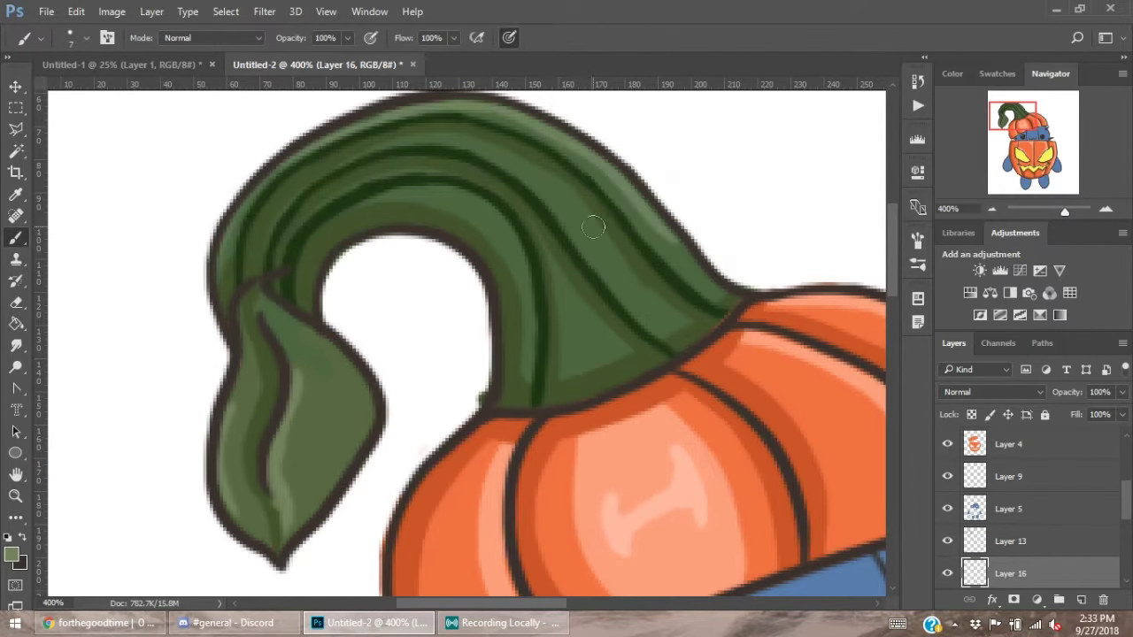
{"action": "mouse_move", "coordinate": [416, 274]}
{"action": "left_mouse_down"}
{"action": "mouse_move", "coordinate": [611, 142]}
{"action": "mouse_move", "coordinate": [531, 186]}
{"action": "left_mouse_up"}
{"action": "key", "text": "ctrl+minus"}
{"action": "key", "text": "ctrl+minus"}
On a new layer, brush light-blue highlights on the creature's face, arms and legs
{"action": "key", "text": "ctrl+shift+alt+n"}
{"action": "key", "text": "v"}
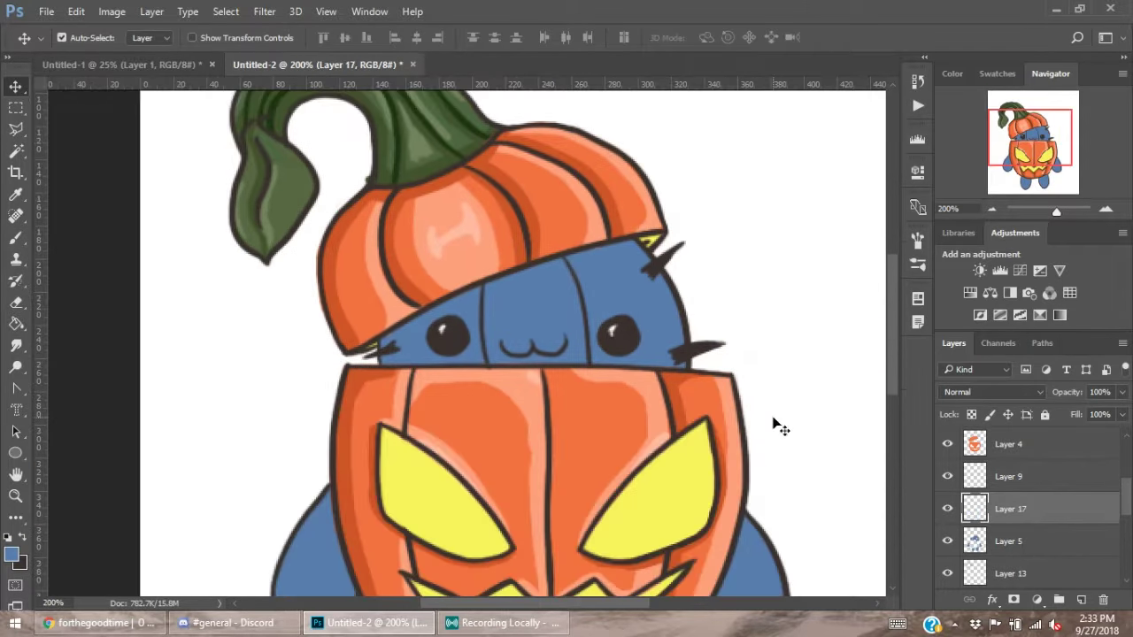
{"action": "left_click", "coordinate": [12, 555]}
{"action": "left_click", "coordinate": [217, 279]}
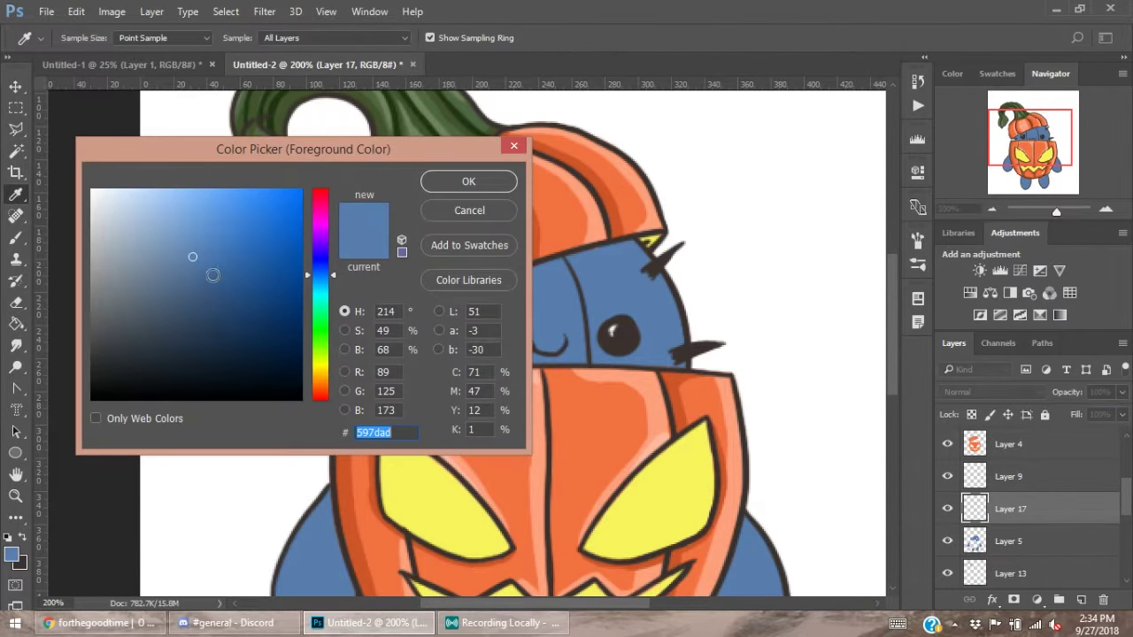
{"action": "key", "text": "Return"}
{"action": "key", "text": "b"}
{"action": "left_click_drag", "start_coordinate": [539, 297], "coordinate": [516, 309]}
{"action": "scroll", "coordinate": [516, 309], "scroll_direction": "down", "scroll_amount": 3}
{"action": "left_click_drag", "start_coordinate": [771, 403], "coordinate": [757, 512]}
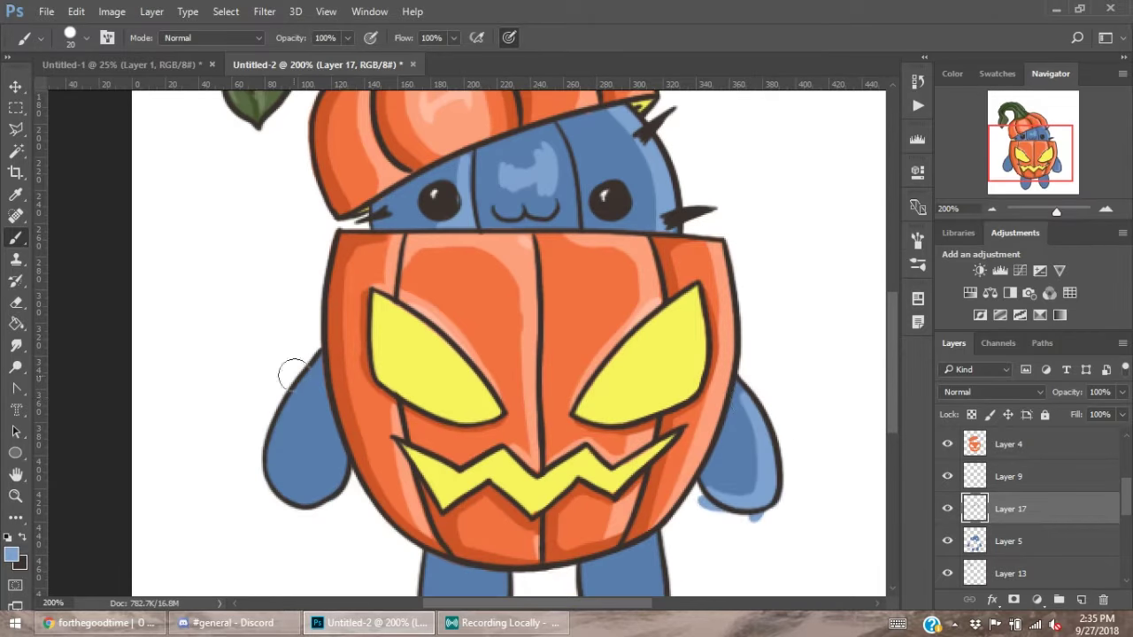
{"action": "left_click_drag", "start_coordinate": [292, 376], "coordinate": [278, 504]}
{"action": "scroll", "coordinate": [292, 442], "scroll_direction": "down", "scroll_amount": 3}
{"action": "left_click_drag", "start_coordinate": [496, 449], "coordinate": [482, 514]}
{"action": "left_click_drag", "start_coordinate": [656, 447], "coordinate": [650, 482]}
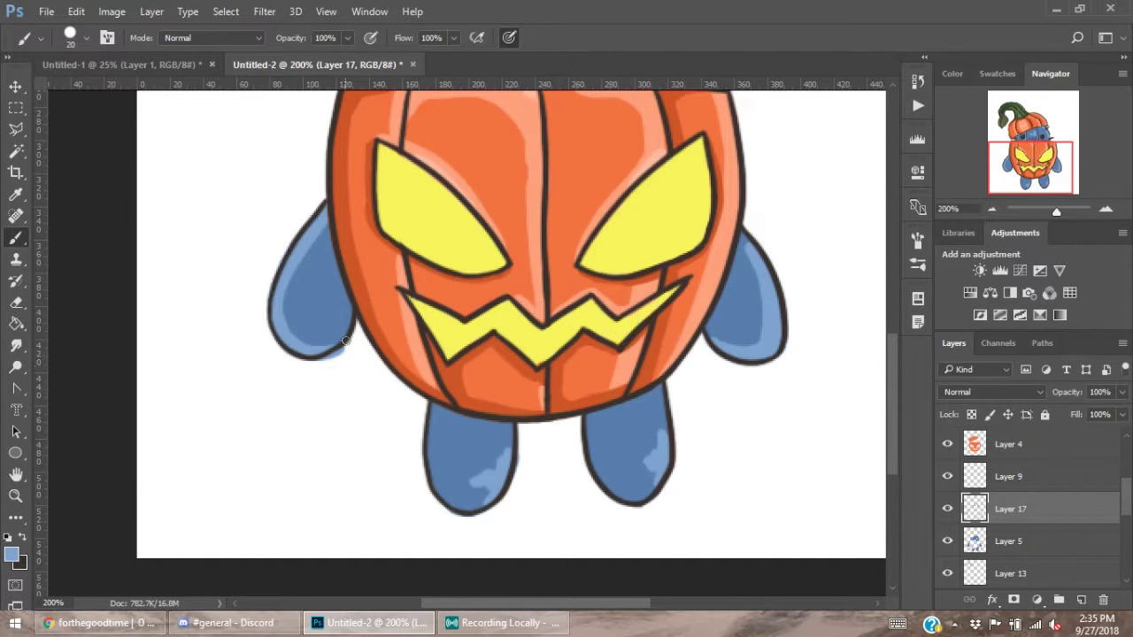
{"action": "scroll", "coordinate": [346, 341], "scroll_direction": "up", "scroll_amount": 5}
Refine the light-blue highlights on the face and right arm with a smaller brush
{"action": "key", "text": "bracketleft"}
{"action": "key", "text": "bracketleft"}
{"action": "key", "text": "bracketleft"}
{"action": "left_click_drag", "start_coordinate": [544, 186], "coordinate": [522, 234]}
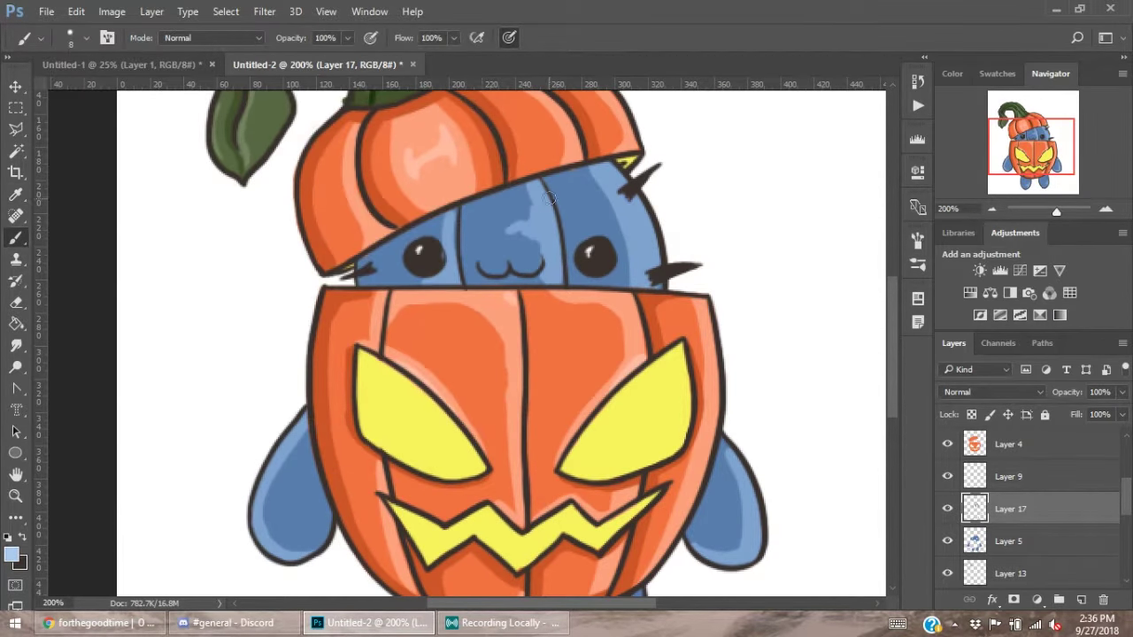
{"action": "left_click_drag", "start_coordinate": [549, 198], "coordinate": [554, 279]}
{"action": "left_click_drag", "start_coordinate": [619, 168], "coordinate": [656, 266]}
{"action": "left_click_drag", "start_coordinate": [757, 491], "coordinate": [751, 550]}
On a new shadow layer, shade the face top and left arm in darker blue
{"action": "left_click_drag", "start_coordinate": [545, 502], "coordinate": [544, 477]}
{"action": "left_click", "coordinate": [302, 300], "text": "alt"}
{"action": "key", "text": "ctrl+shift+alt+n"}
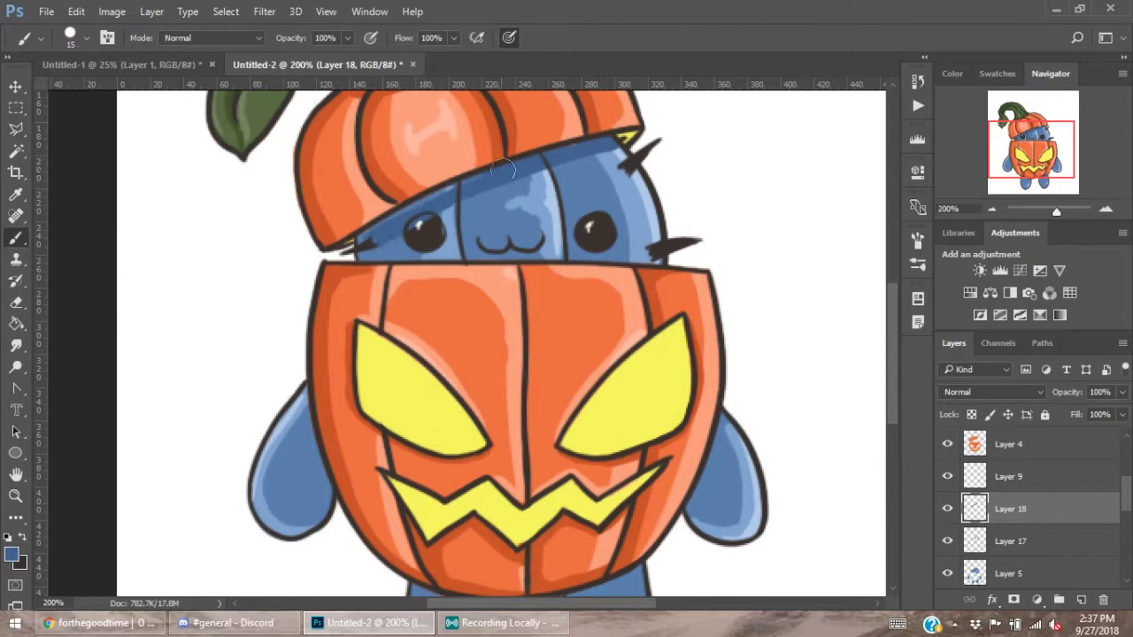
{"action": "left_click_drag", "start_coordinate": [464, 177], "coordinate": [460, 257]}
{"action": "left_click_drag", "start_coordinate": [319, 385], "coordinate": [308, 429]}
Shade the creature's right arm and legs with the darker blue
{"action": "left_click_drag", "start_coordinate": [699, 535], "coordinate": [734, 384]}
{"action": "scroll", "coordinate": [531, 354], "scroll_direction": "down", "scroll_amount": 5}
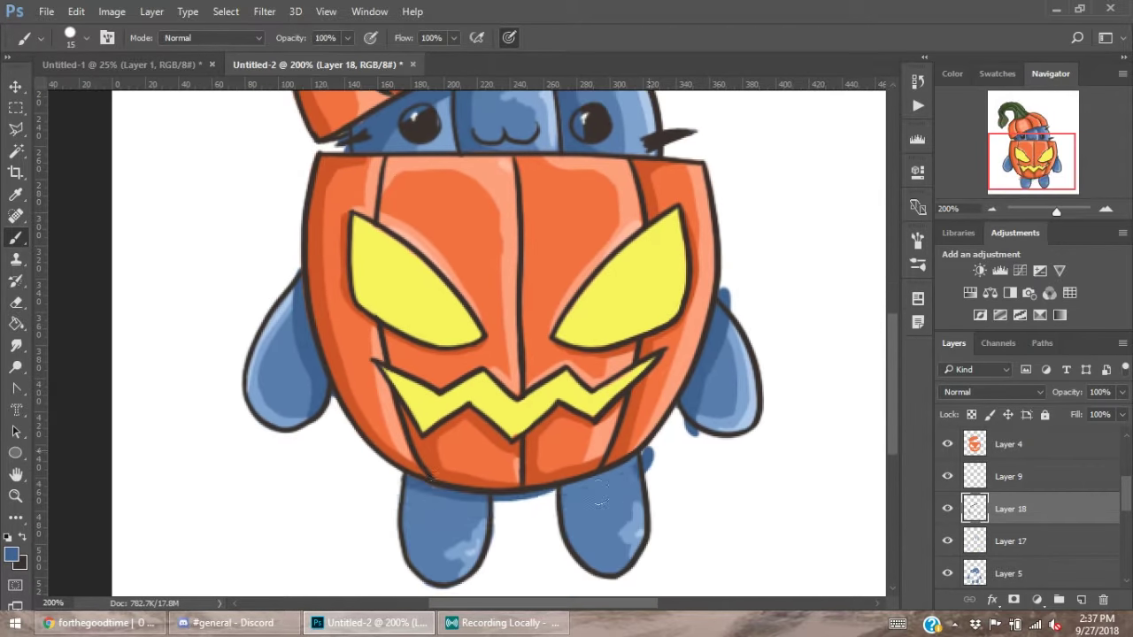
{"action": "left_click_drag", "start_coordinate": [416, 513], "coordinate": [478, 588]}
{"action": "left_click_drag", "start_coordinate": [566, 460], "coordinate": [611, 566]}
{"action": "scroll", "coordinate": [620, 424], "scroll_direction": "up", "scroll_amount": 8}
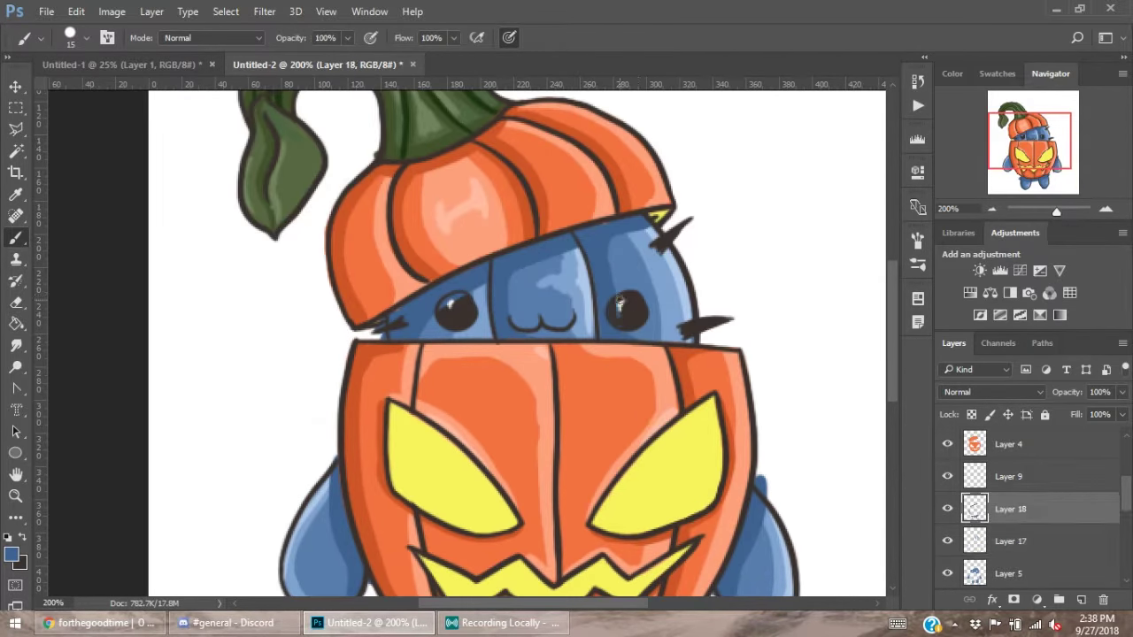
{"action": "scroll", "coordinate": [540, 452], "scroll_direction": "down", "scroll_amount": 3}
{"action": "scroll", "coordinate": [522, 460], "scroll_direction": "down", "scroll_amount": 2}
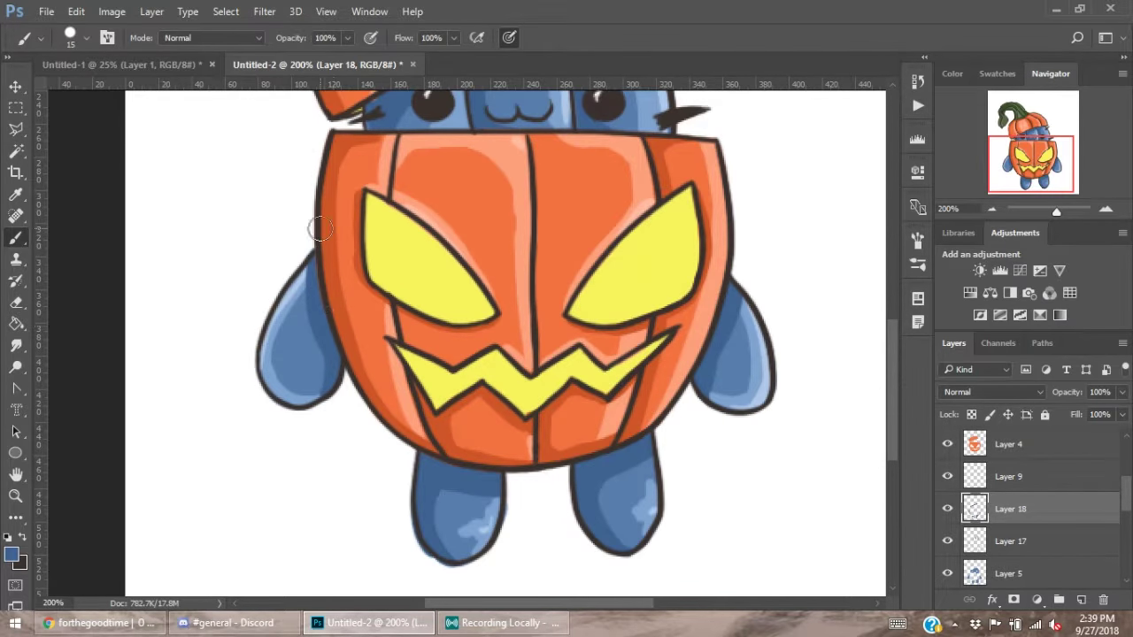
{"action": "scroll", "coordinate": [321, 229], "scroll_direction": "up", "scroll_amount": 1}
Select the character's shape with the Magic Wand and contract the selection slightly
{"action": "key", "text": "w"}
{"action": "scroll", "coordinate": [531, 354], "scroll_direction": "up", "scroll_amount": 3}
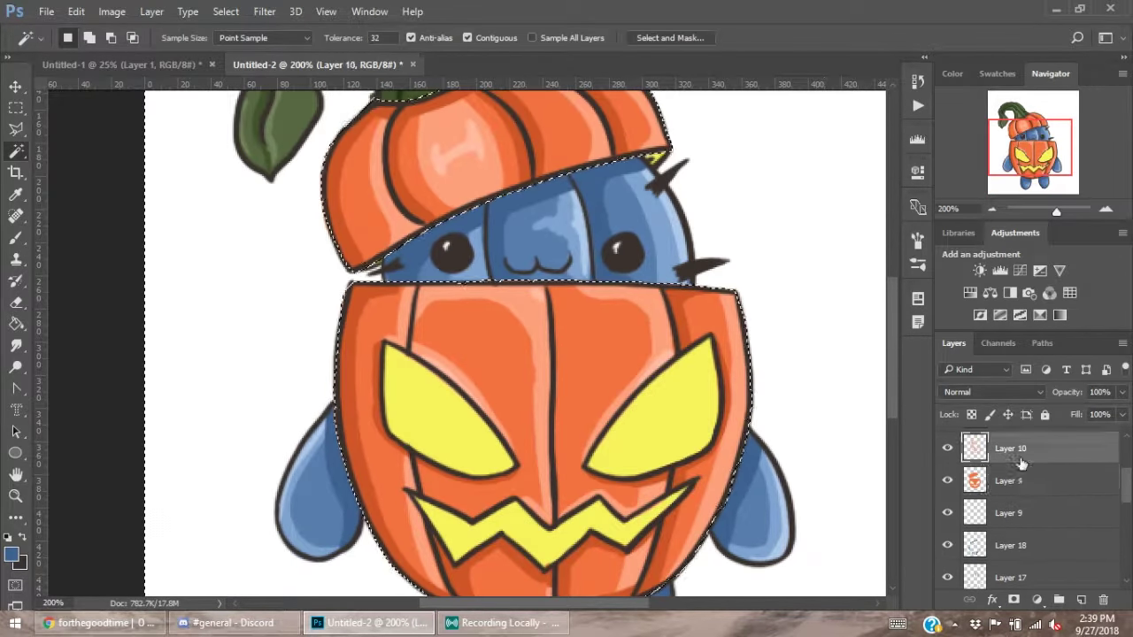
{"action": "left_click", "coordinate": [1009, 471]}
{"action": "left_click", "coordinate": [832, 398]}
{"action": "left_click", "coordinate": [226, 11]}
{"action": "left_click", "coordinate": [119, 275]}
{"action": "key", "text": "Return"}
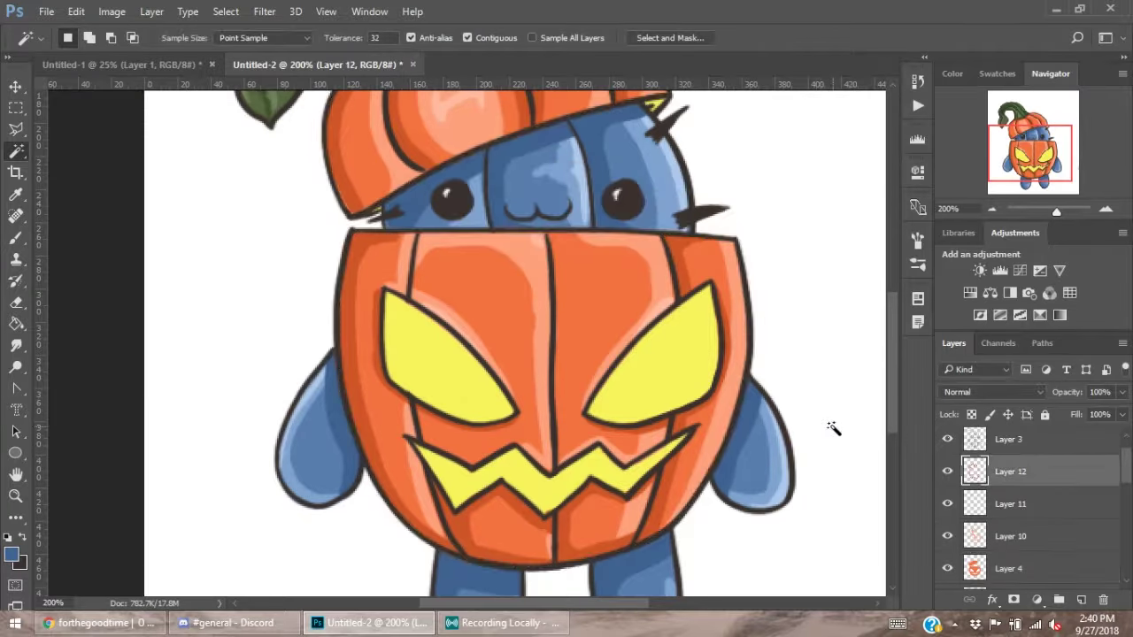
Duplicate the yellow face layer to create a glow layer
{"action": "key", "text": "b"}
{"action": "scroll", "coordinate": [388, 261], "scroll_direction": "up", "scroll_amount": 1}
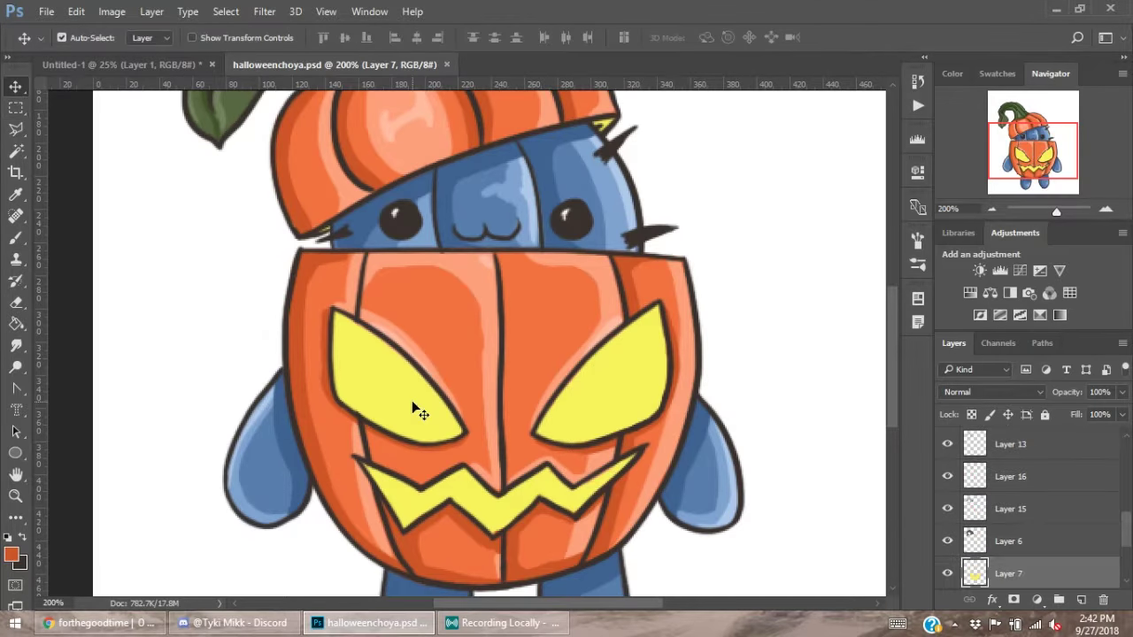
{"action": "key", "text": "ctrl+shift+bracketright"}
{"action": "scroll", "coordinate": [496, 399], "scroll_direction": "up", "scroll_amount": 2}
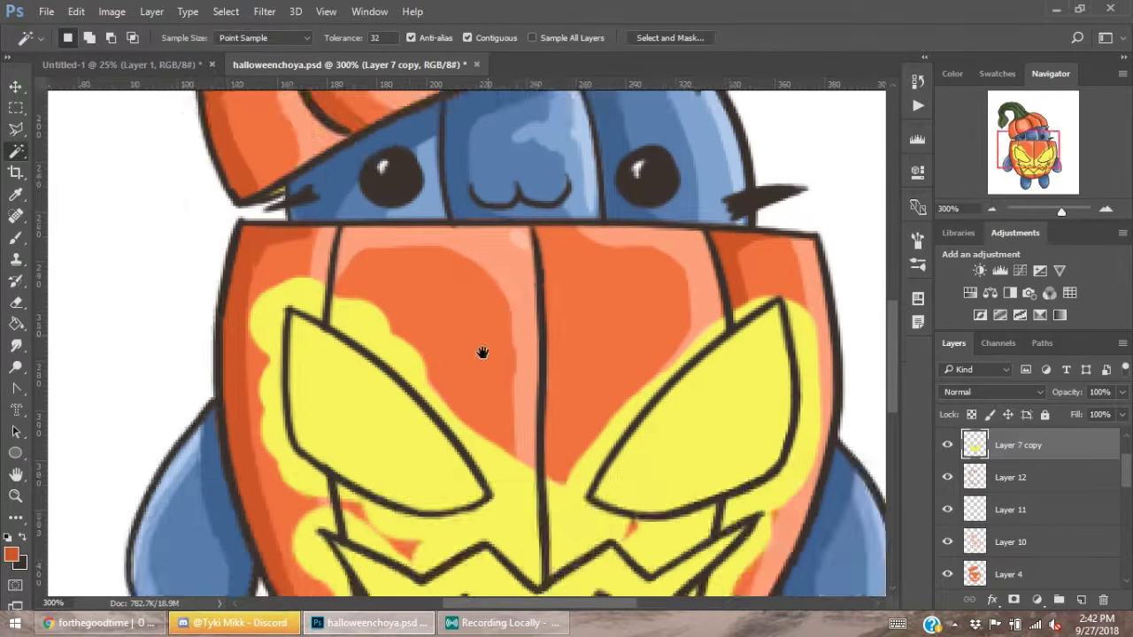
Erase the yellow spill around the eyes and mouth on the glow layer
{"action": "key", "text": "e"}
{"action": "left_click_drag", "start_coordinate": [542, 531], "coordinate": [363, 310]}
{"action": "left_click_drag", "start_coordinate": [257, 283], "coordinate": [513, 548]}
{"action": "scroll", "coordinate": [442, 354], "scroll_direction": "down", "scroll_amount": 3}
{"action": "mouse_move", "coordinate": [743, 265]}
{"action": "left_mouse_down"}
{"action": "mouse_move", "coordinate": [495, 372]}
{"action": "mouse_move", "coordinate": [630, 358]}
{"action": "mouse_move", "coordinate": [673, 424]}
{"action": "left_mouse_up"}
{"action": "left_click_drag", "start_coordinate": [530, 398], "coordinate": [637, 327]}
{"action": "left_click_drag", "start_coordinate": [531, 460], "coordinate": [336, 416]}
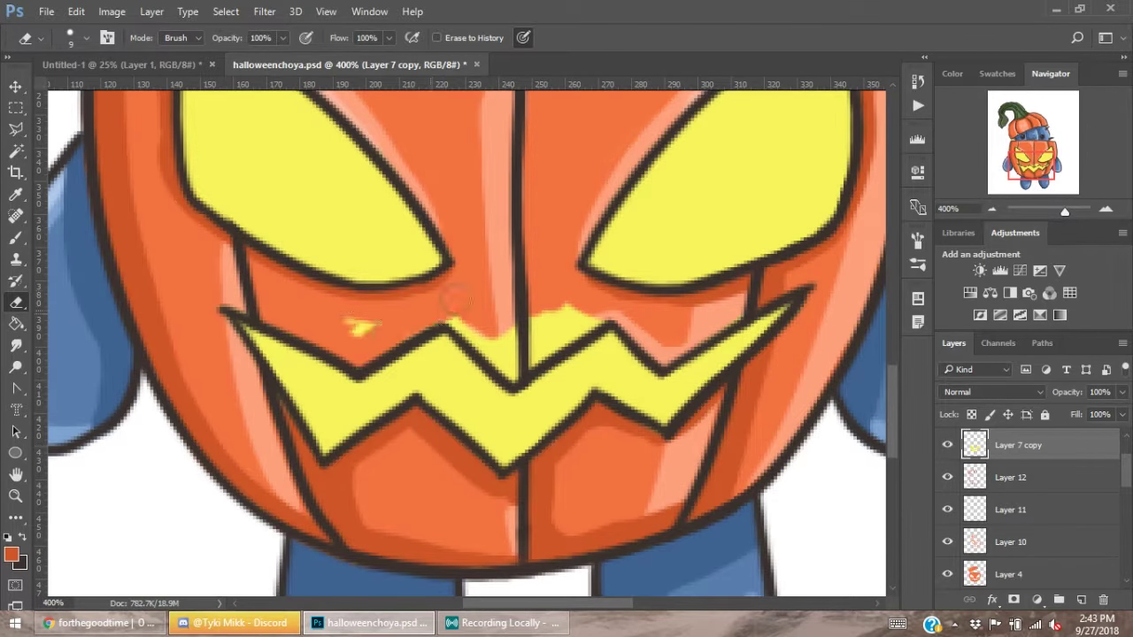
{"action": "left_click_drag", "start_coordinate": [336, 336], "coordinate": [531, 354]}
Soften the glow with a 7.2-pixel Gaussian Blur and set its blend mode to Luminosity
{"action": "key", "text": "ctrl+alt+f"}
{"action": "key", "text": "Return"}
{"action": "key", "text": "ctrl+minus"}
{"action": "left_click", "coordinate": [1003, 390]}
{"action": "scroll", "coordinate": [1004, 390], "scroll_direction": "down", "scroll_amount": 2}
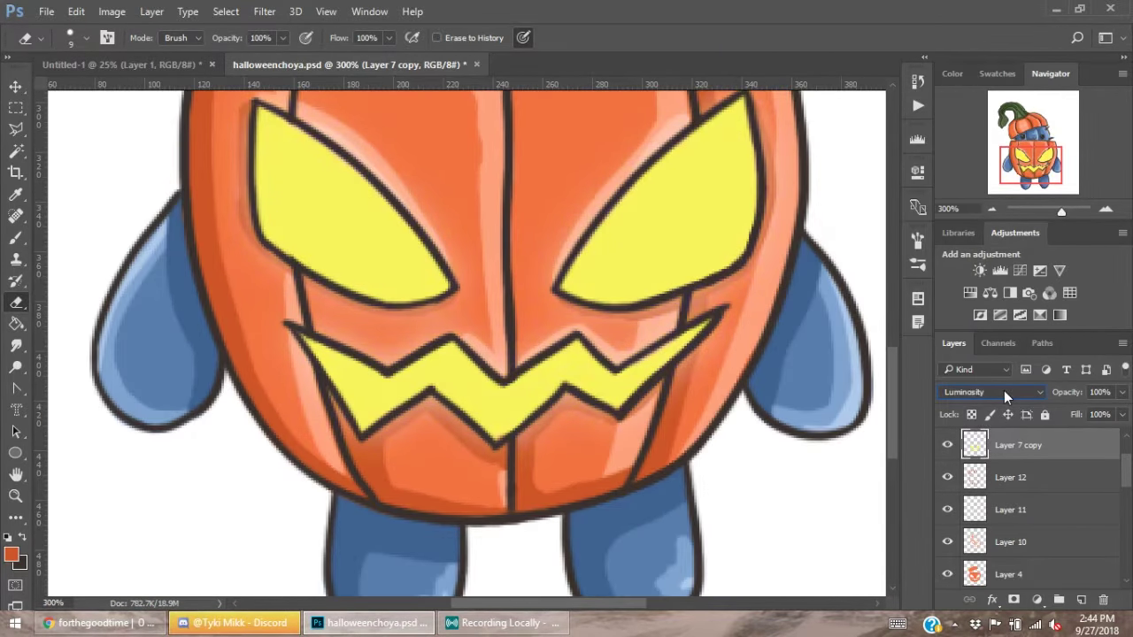
{"action": "key", "text": "ctrl+0"}
Apply the Gaussian Blur to the glow layer again and save halloweenchoya.psd
{"action": "key", "text": "ctrl+alt+f"}
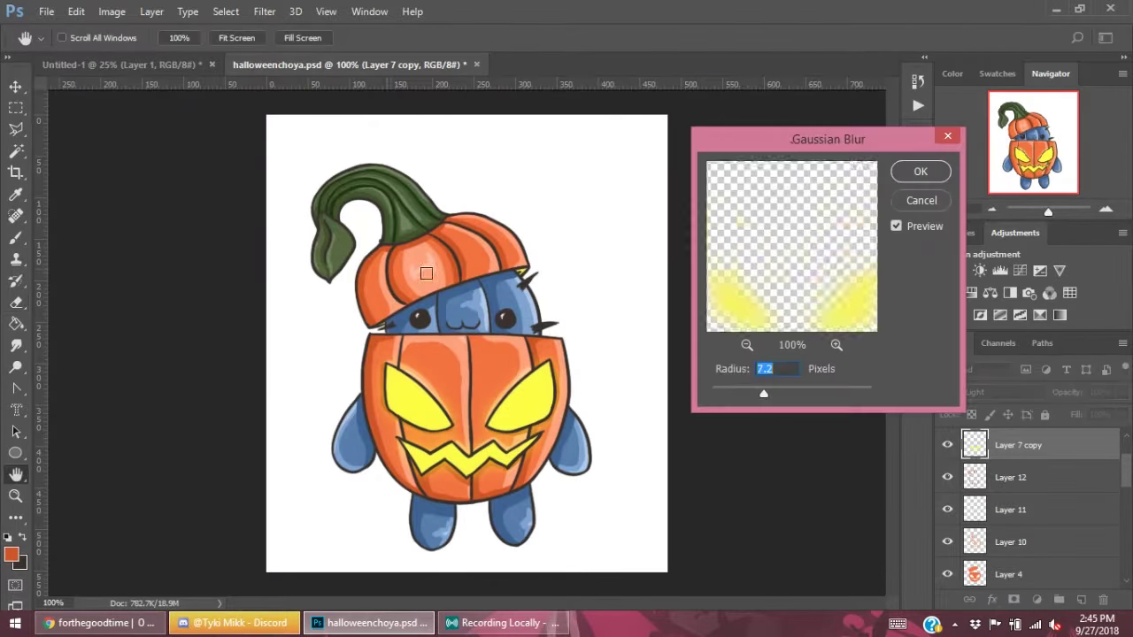
{"action": "key", "text": "Return"}
{"action": "key", "text": "ctrl+s"}
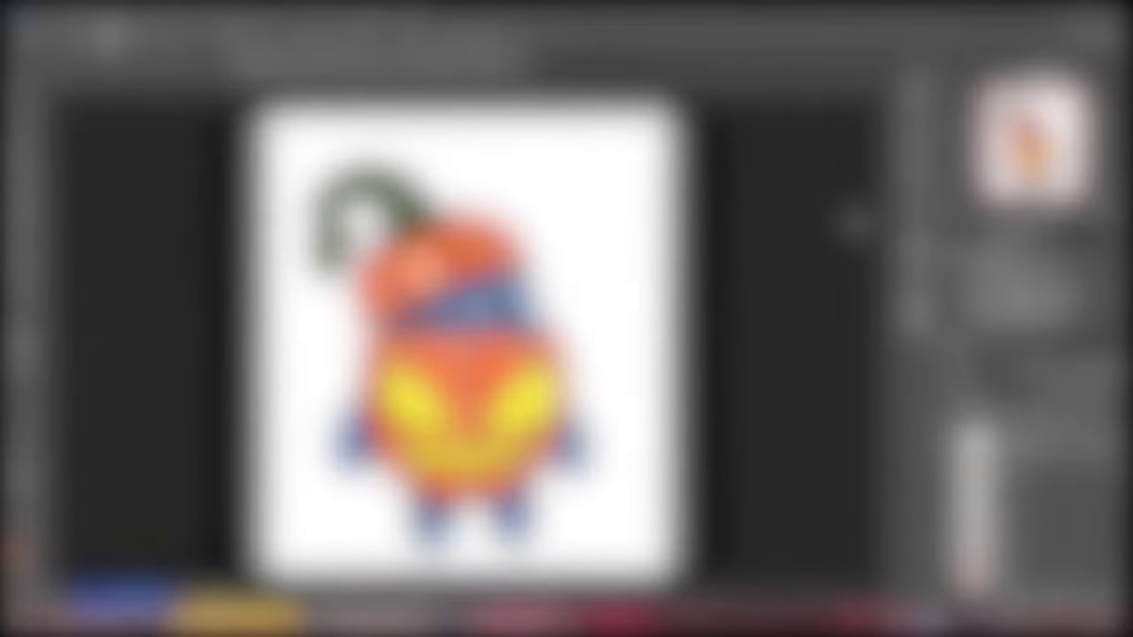